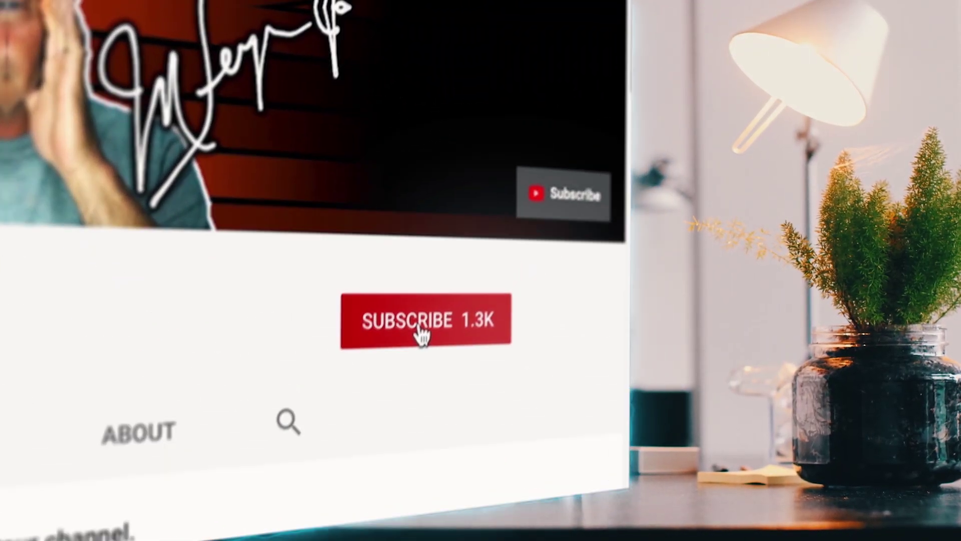
Step: Subscribe to the Tips and Tricks for YouTube channel and turn on its notification bell
left_click(751, 191)
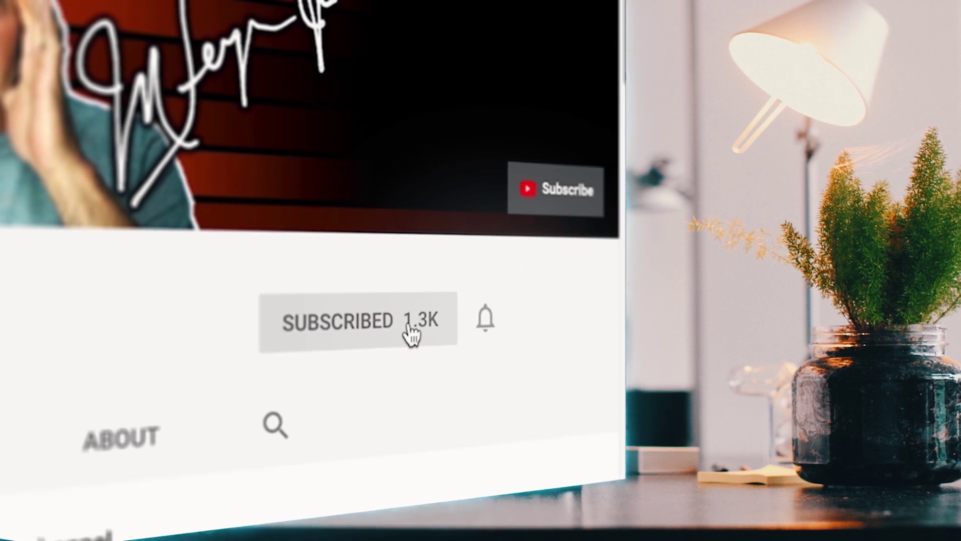
left_click(485, 321)
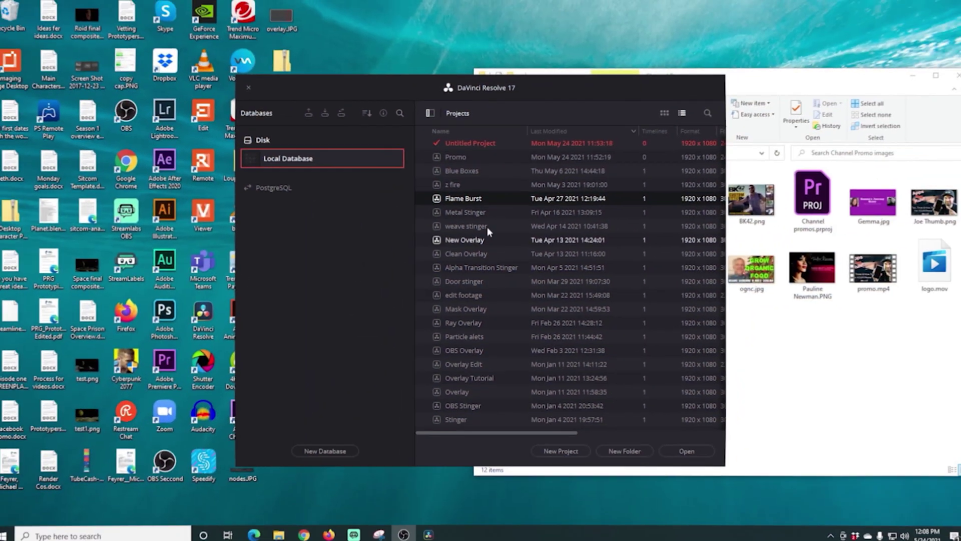
Step: Open the Promo project from the Project Manager's Local Database list
left_click(471, 161)
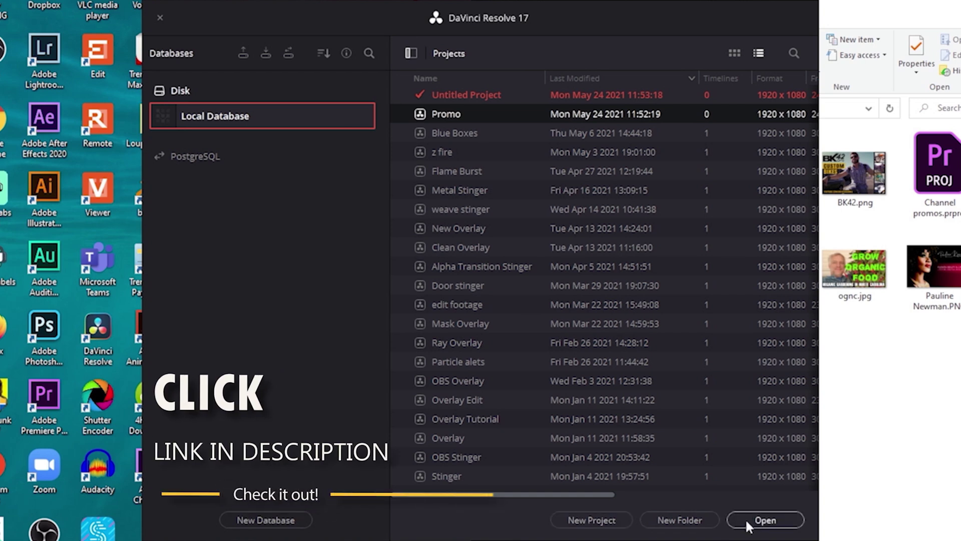
left_click(765, 520)
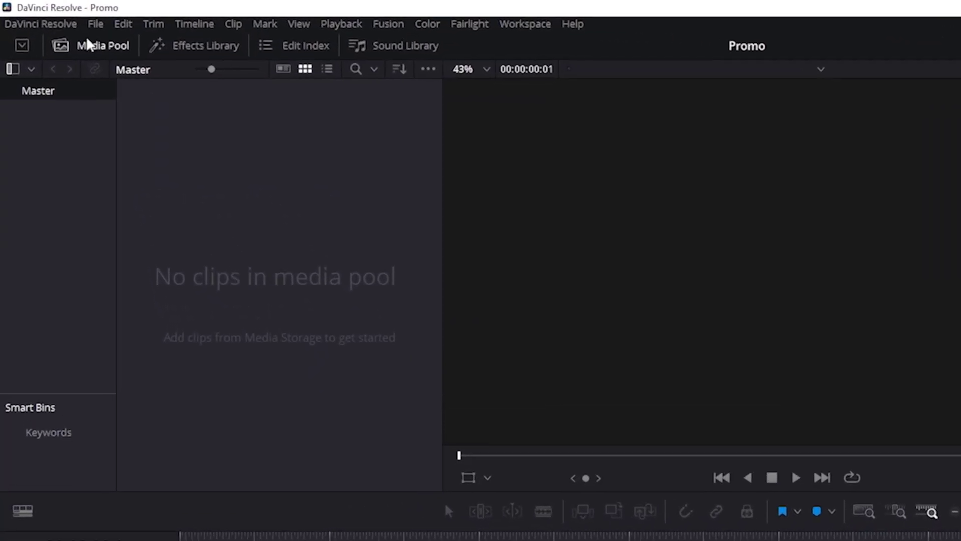
left_click(96, 24)
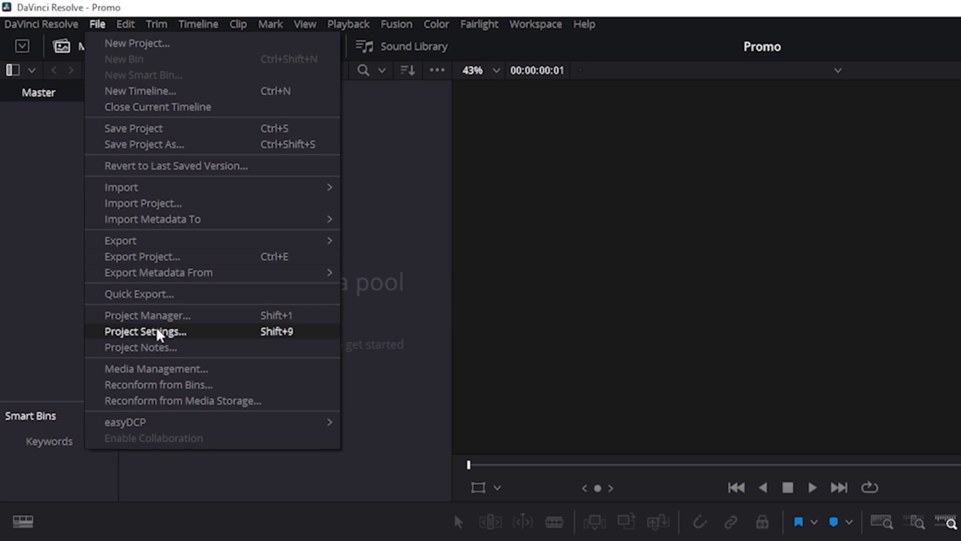
Step: Set the Promo timeline frame rate to 30 fps in Project Settings and save
left_click(156, 327)
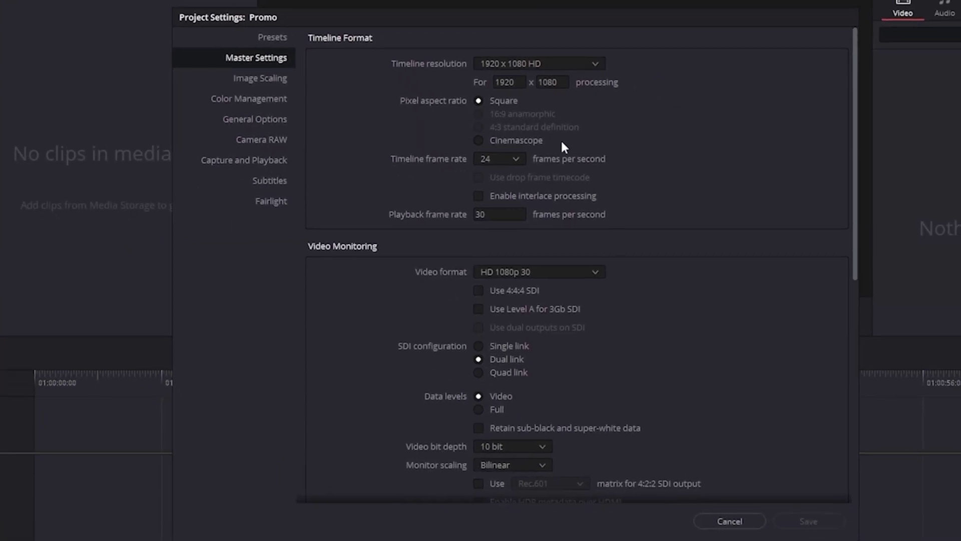
left_click(516, 156)
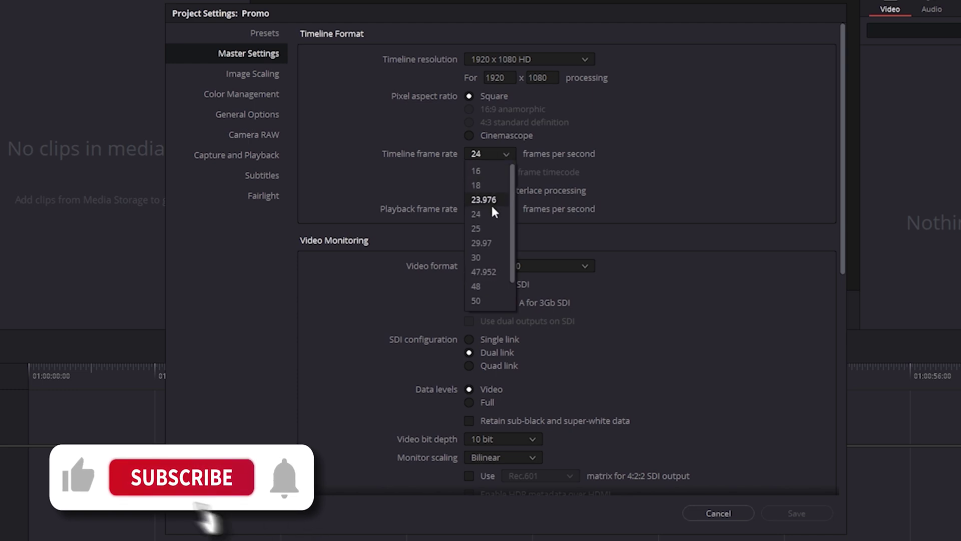
left_click(482, 257)
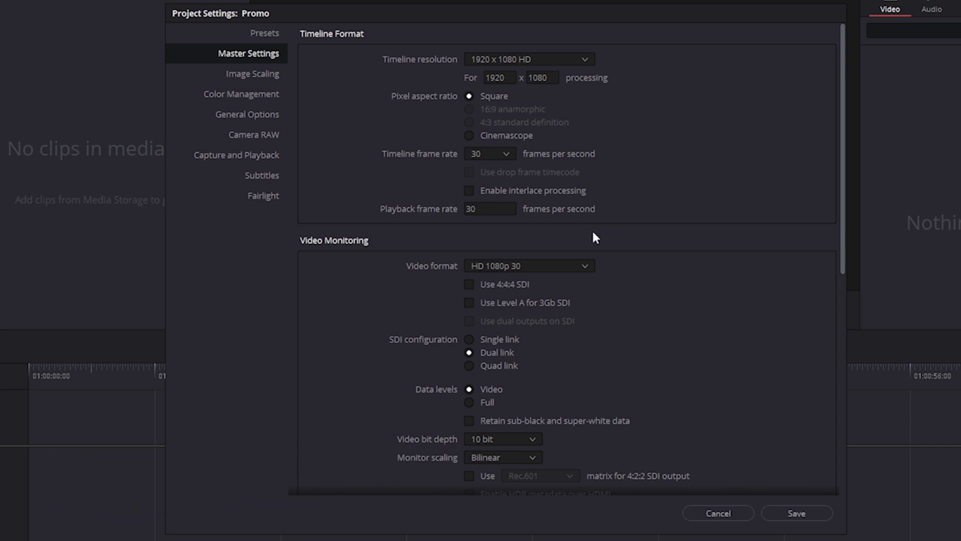
left_click(804, 511)
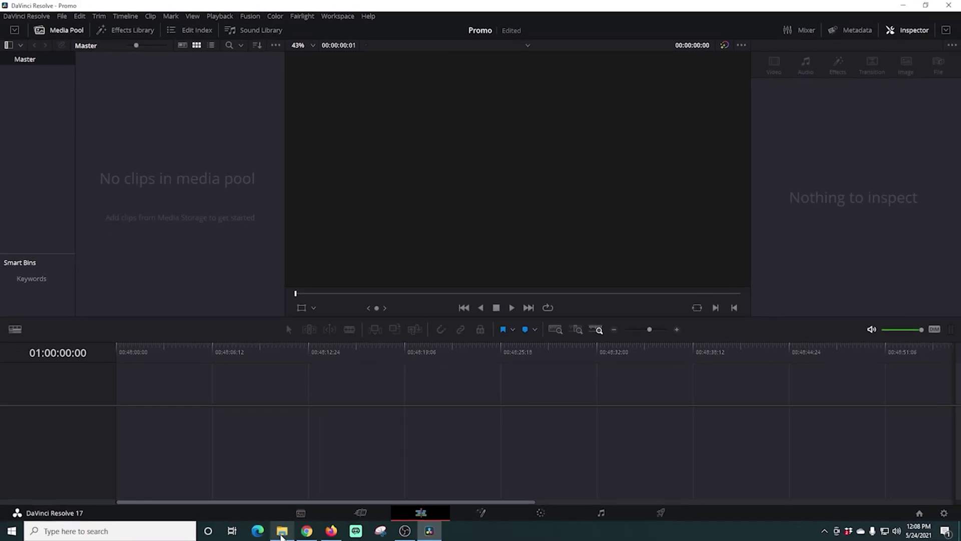
Step: Import the six bottom-row files plus the Apps that Rule, purple and BK42.png thumbnails into the media pool
left_click(282, 532)
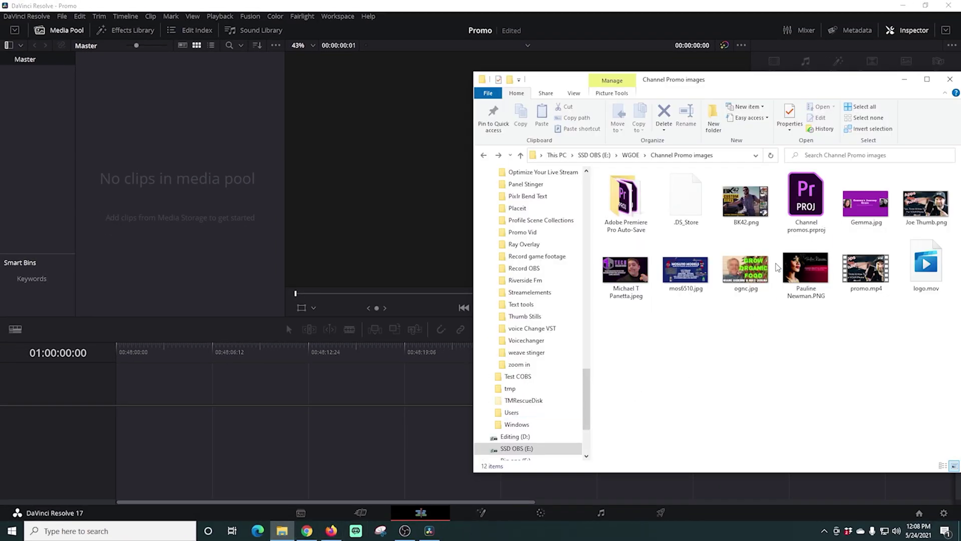
left_click_drag(902, 313, 210, 221)
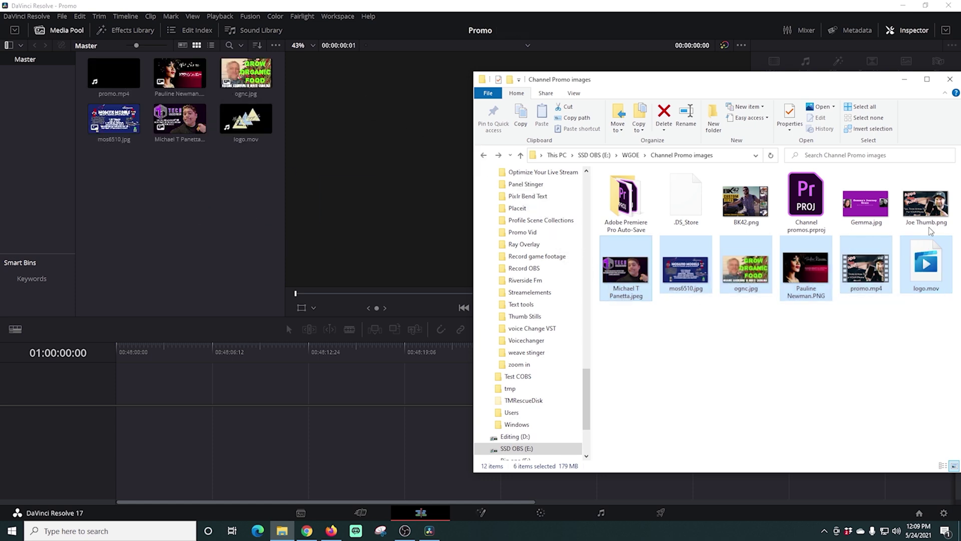
left_click(929, 222)
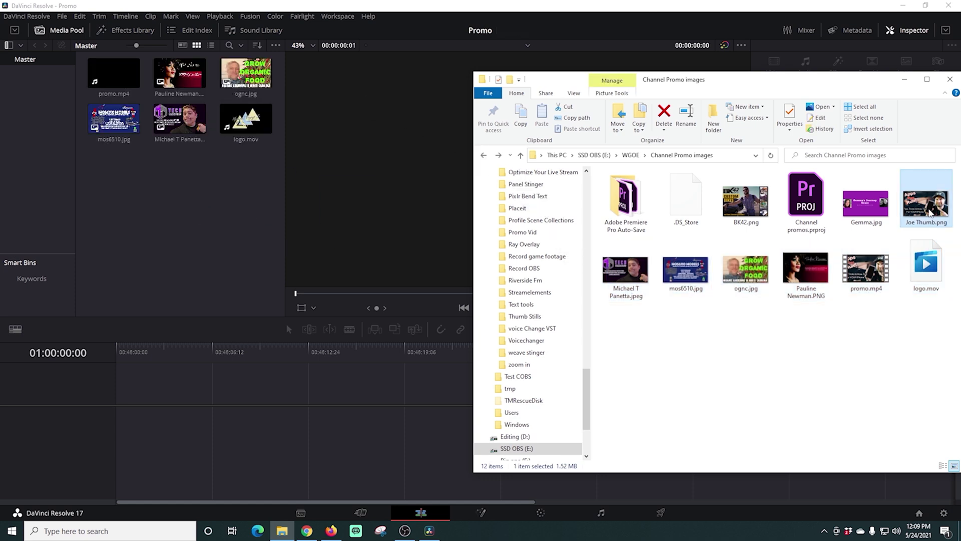
left_click(871, 215, "ctrl")
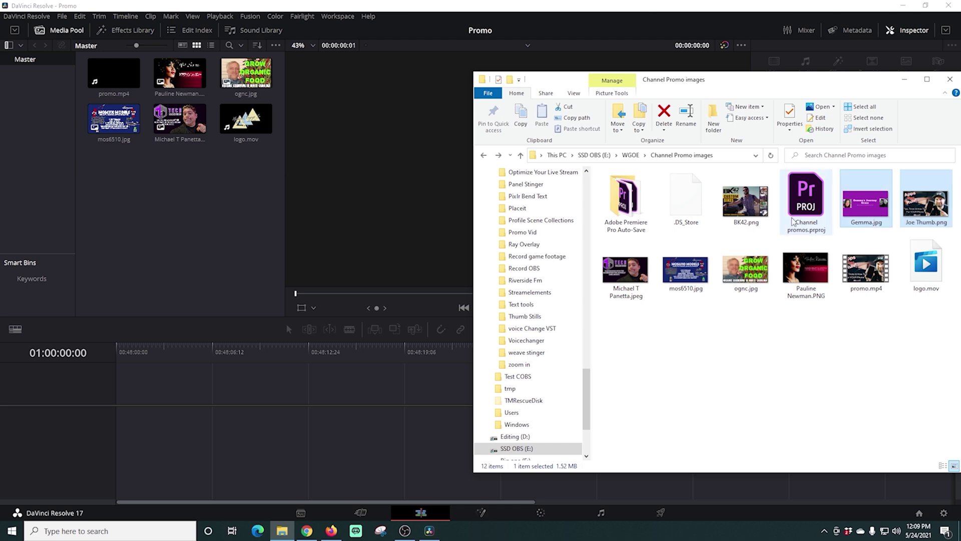
left_click(746, 211, "ctrl")
left_click_drag(746, 211, 185, 224)
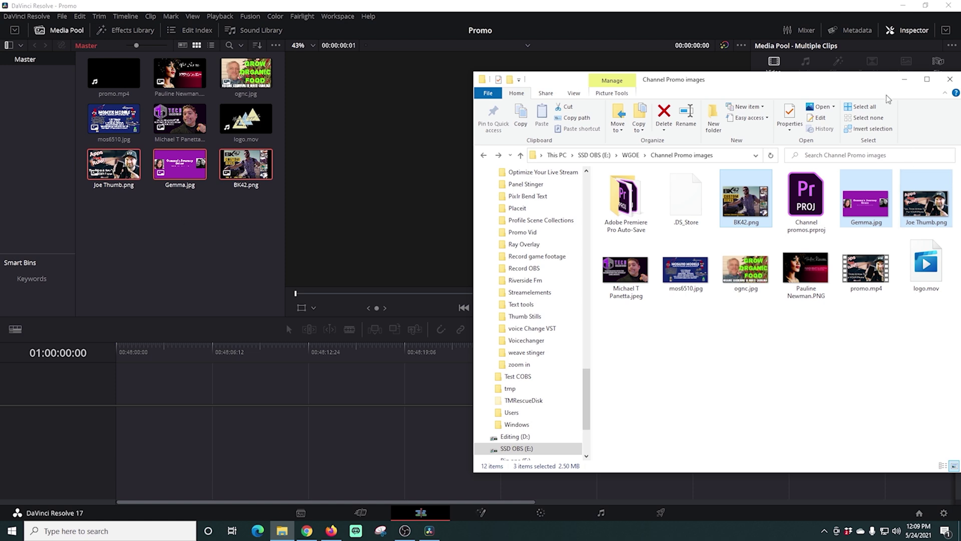
left_click(903, 83)
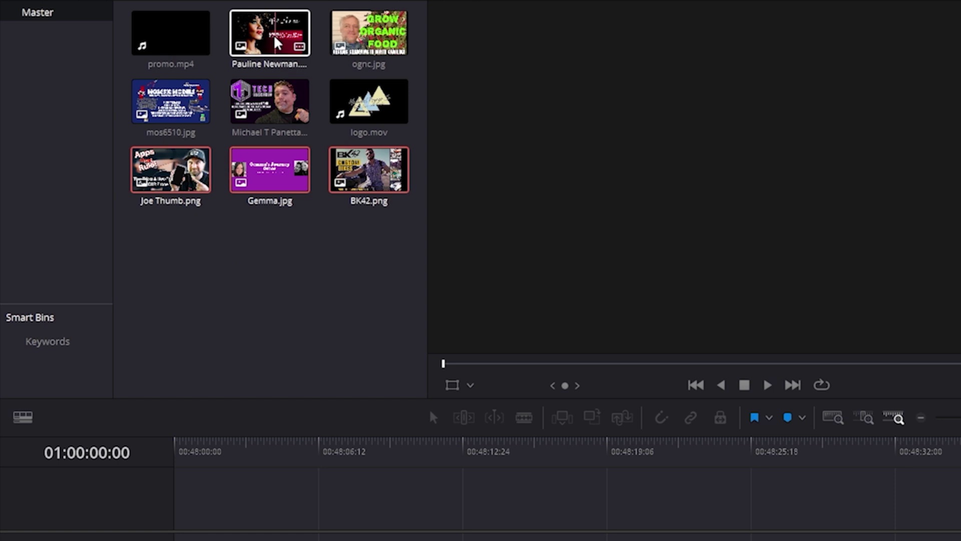
Step: Place the fashion banner at the start of Video 1 and park the playhead near ten seconds
left_click_drag(275, 38, 171, 540)
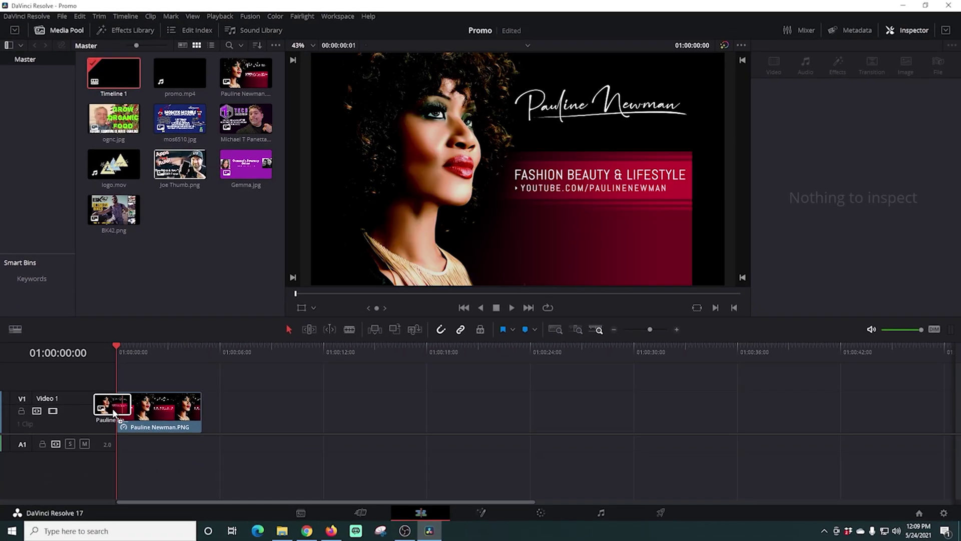
left_click_drag(113, 413, 143, 419)
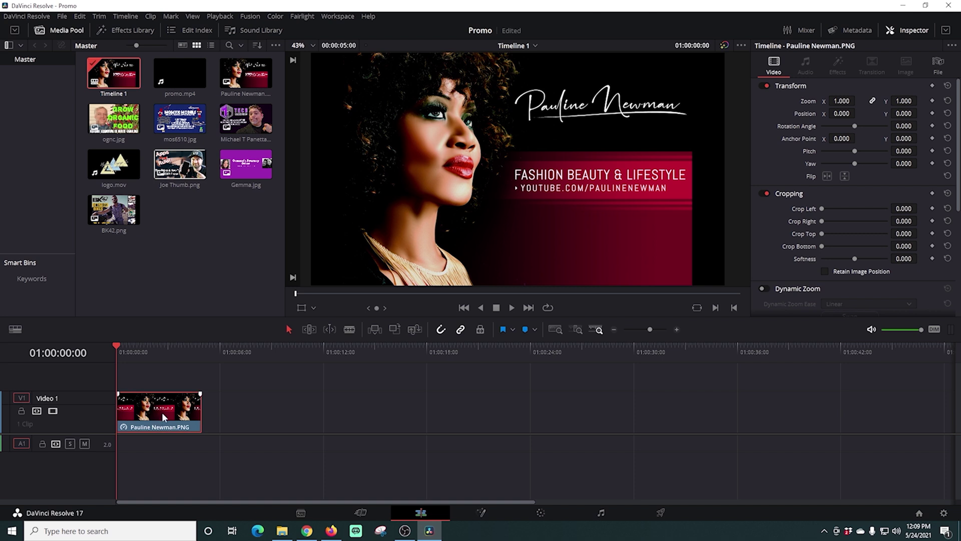
left_click(222, 350)
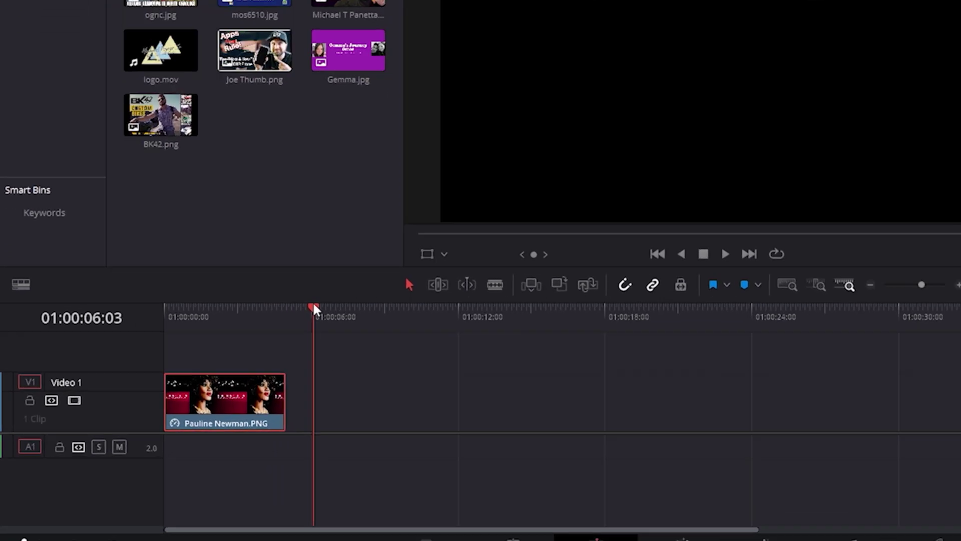
left_click_drag(223, 350, 253, 352)
left_click_drag(398, 299, 457, 319)
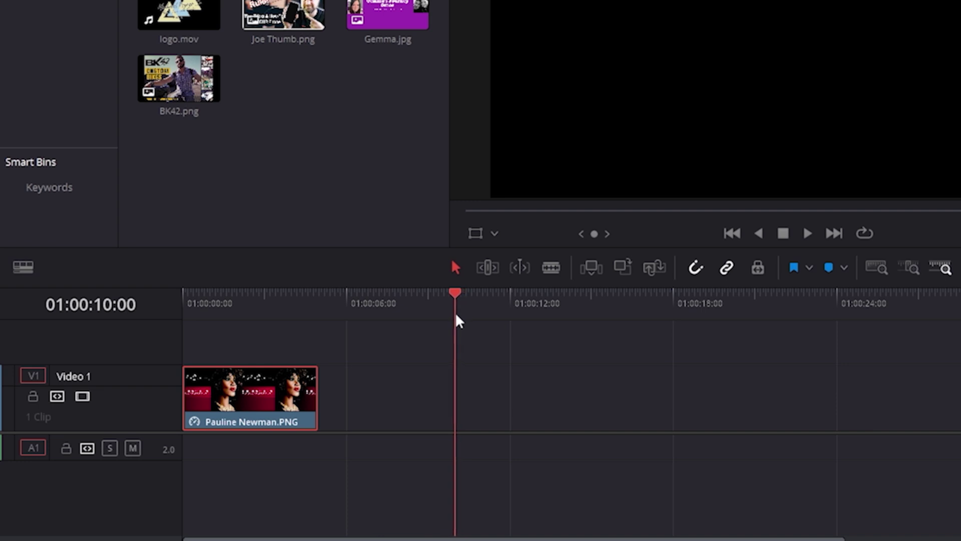
Step: Extend the banner clip's end out to 01:00:10:00
key("ctrl+equal")
key("ctrl+equal")
key("ctrl+equal")
key("ctrl+equal")
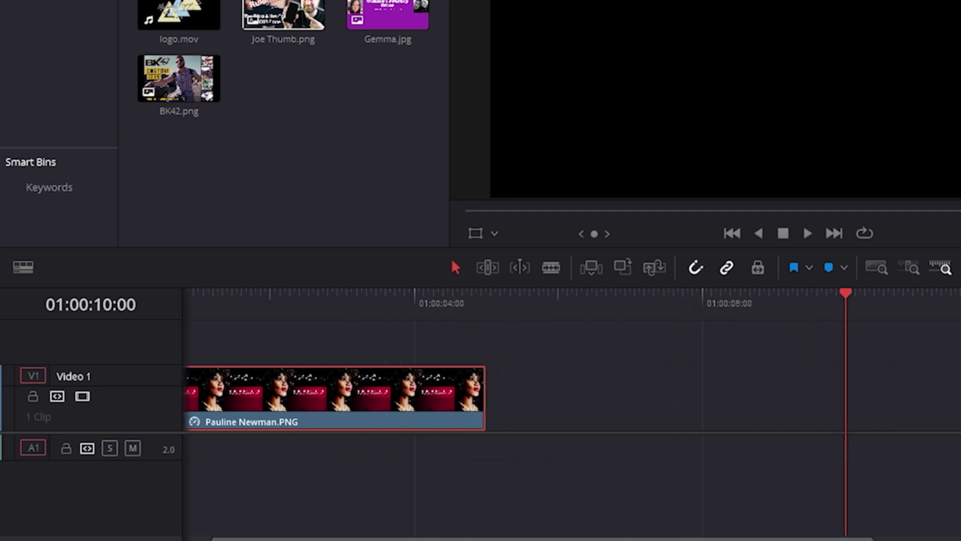
key("ctrl+minus")
key("ctrl+minus")
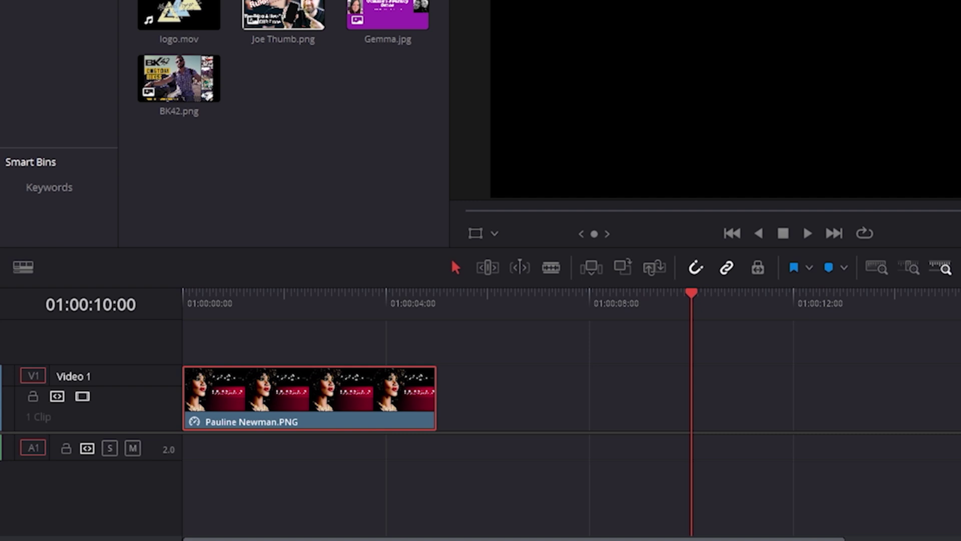
key("ctrl+minus")
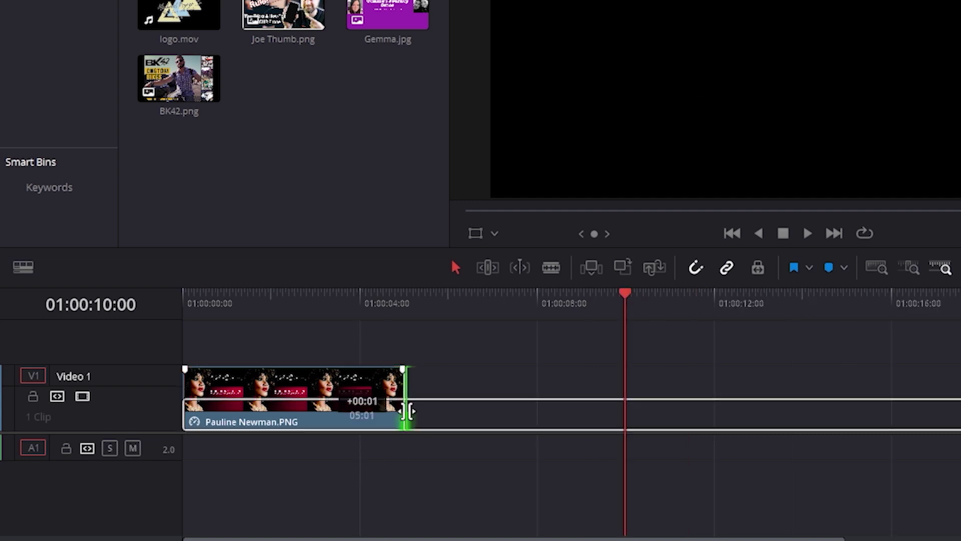
left_click_drag(407, 412, 624, 449)
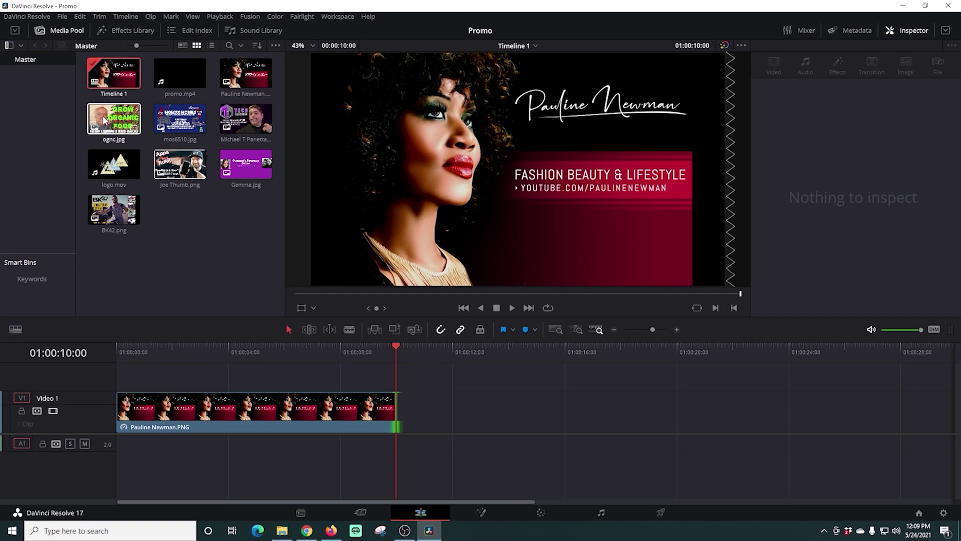
Step: Append ognc.jpg after the banner and extend it to end at twenty seconds
left_click_drag(112, 122, 407, 425)
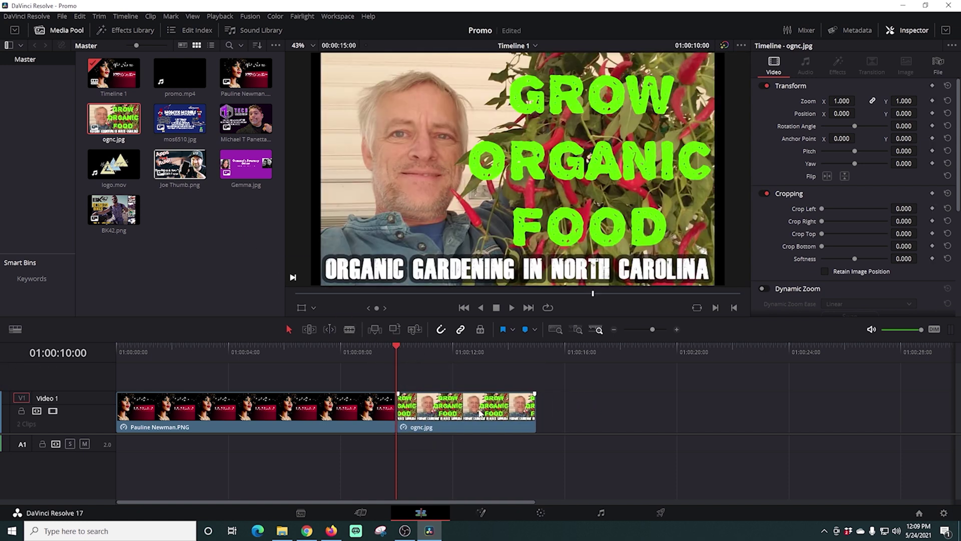
left_click_drag(397, 347, 677, 378)
left_click_drag(535, 416, 636, 417)
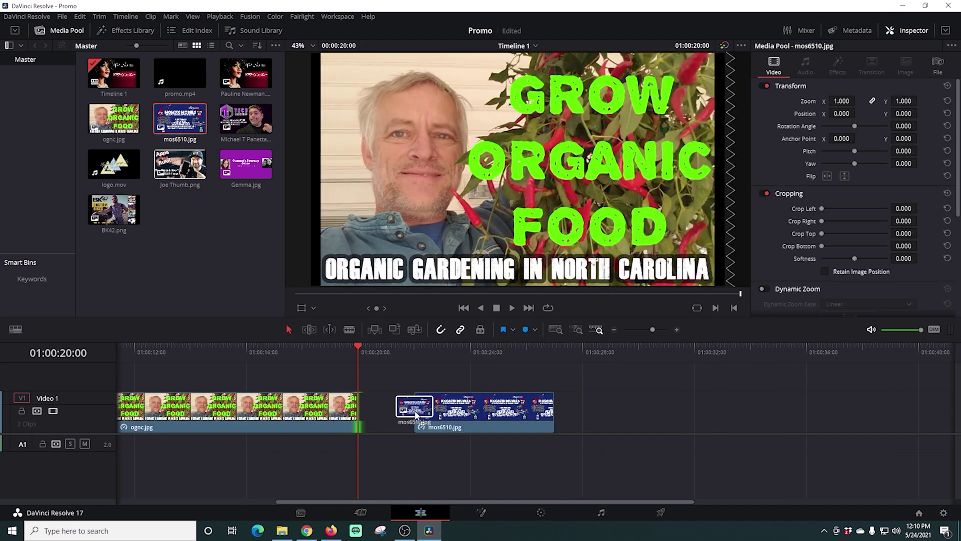
Step: Add mos6510.jpg ending around thirty seconds, followed by the Tech Examined image
left_click_drag(451, 415, 380, 415)
left_click(694, 347)
left_click_drag(694, 347, 693, 347)
left_click_drag(646, 416, 643, 415)
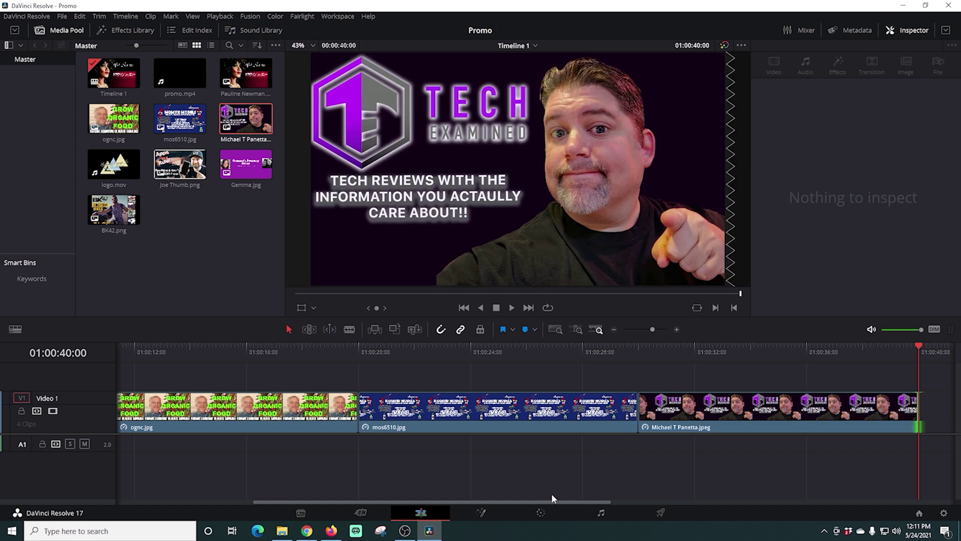
left_click_drag(552, 494, 773, 494)
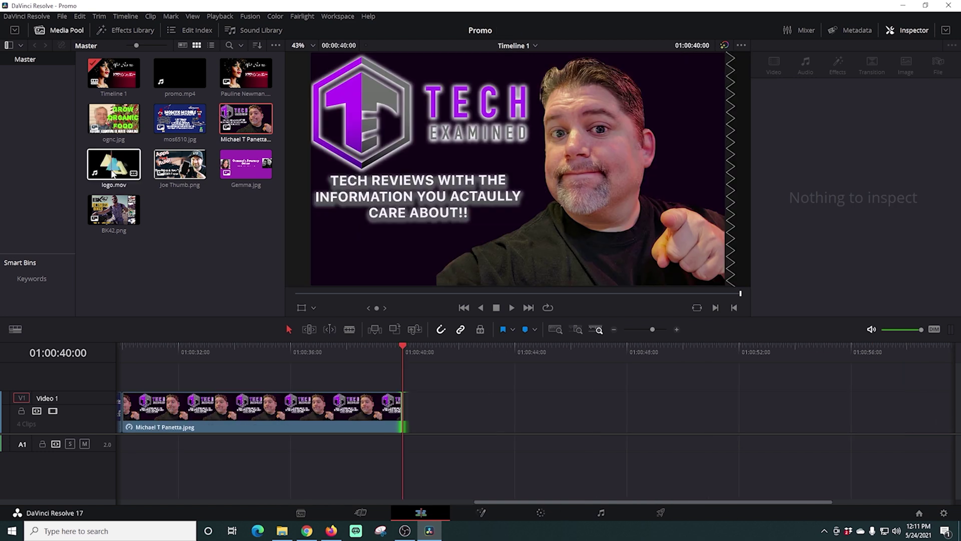
Step: Add logo.mov, then the Apps that Rule thumbnail extended ten seconds past it
left_click_drag(114, 165, 404, 419)
left_click_drag(404, 347, 738, 439)
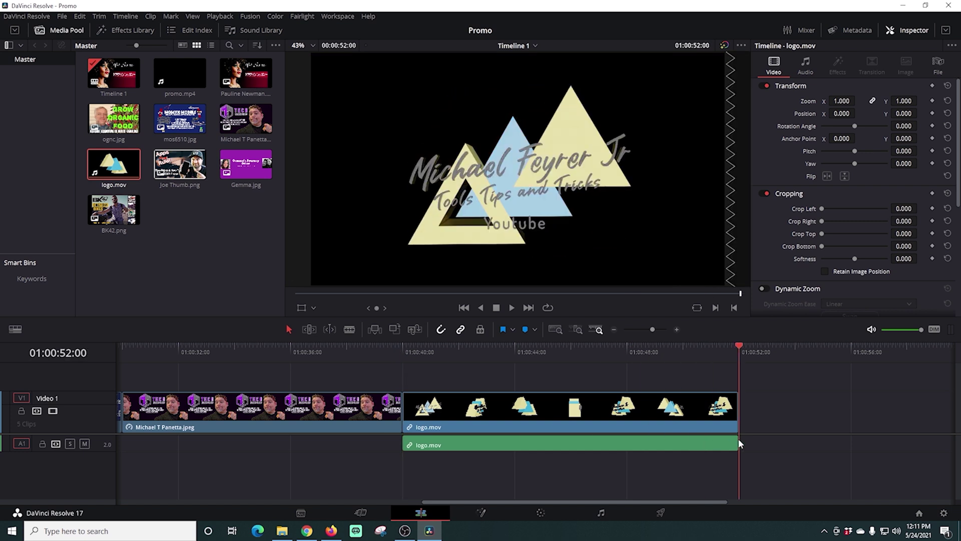
left_click_drag(565, 500, 687, 515)
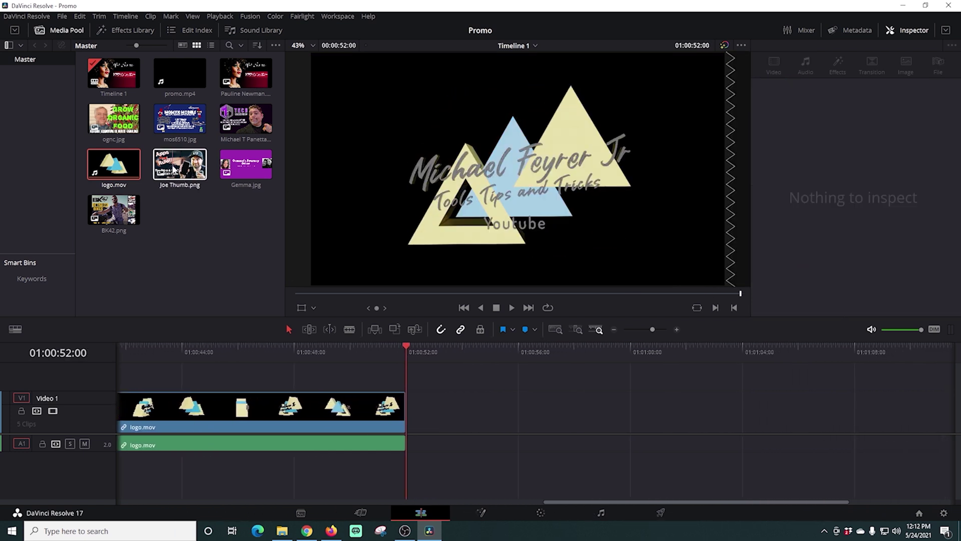
left_click_drag(174, 169, 415, 420)
left_click_drag(453, 368, 686, 384)
key("e")
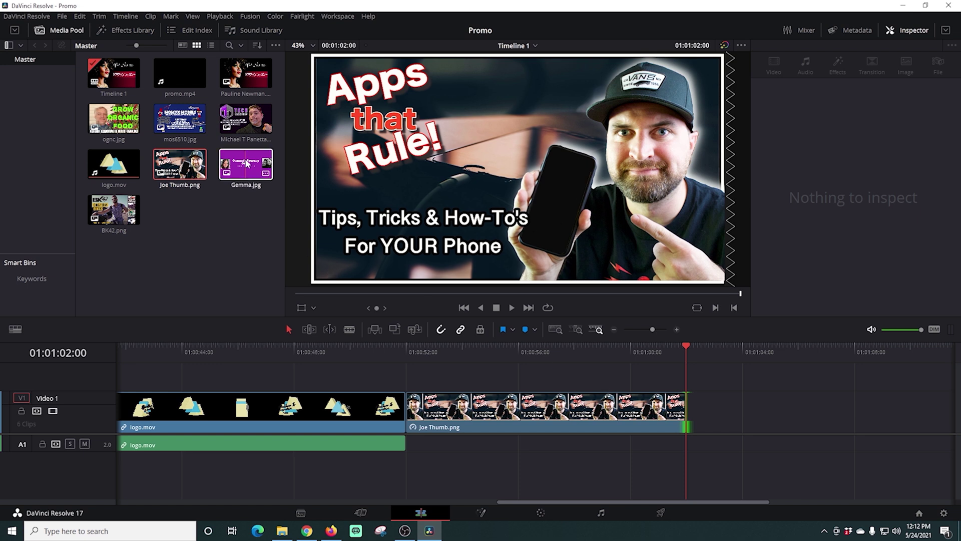
Step: Append the purple title-card clip and extend it to 01:01:12:00
left_click_drag(247, 163, 701, 420)
left_click_drag(639, 501, 727, 507)
left_click_drag(645, 374, 671, 379)
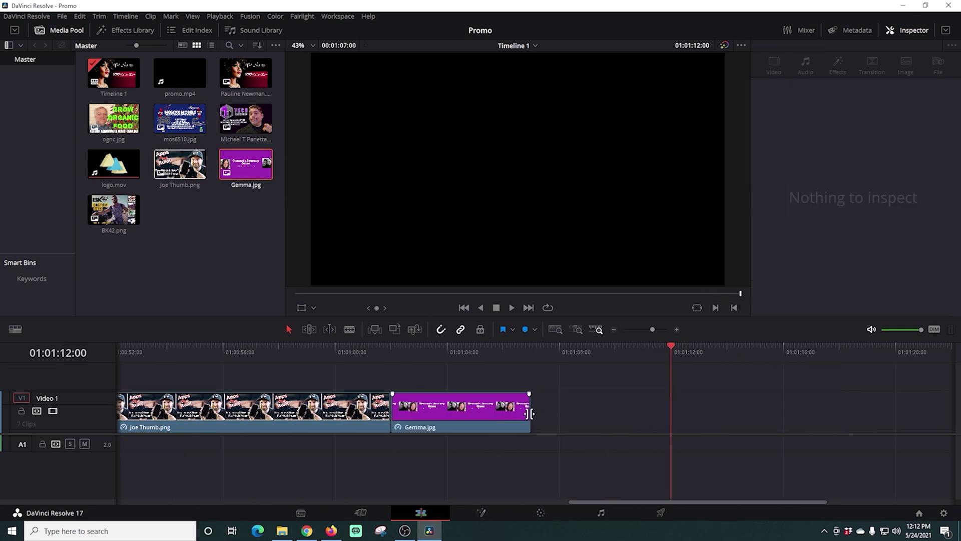
left_click_drag(527, 413, 672, 431)
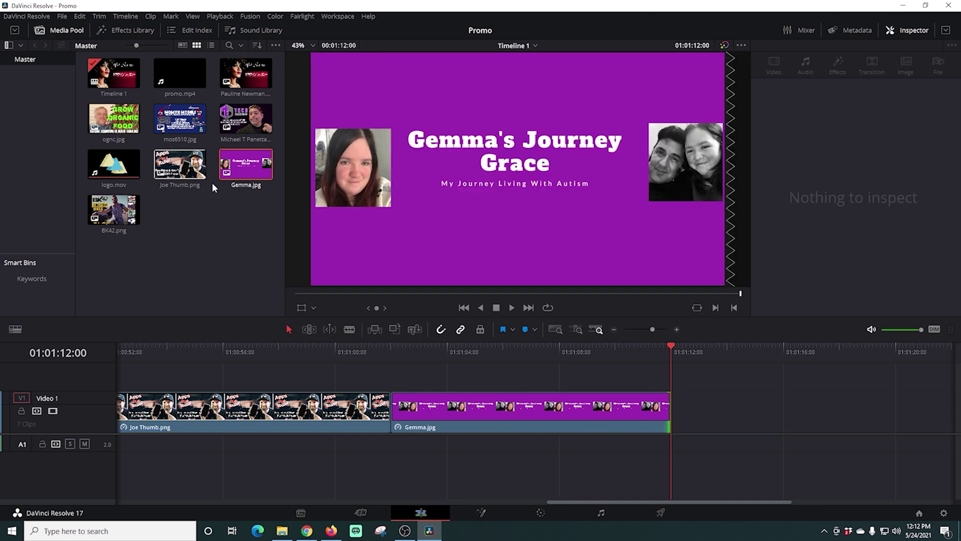
Step: Append BK42.png, extend it to end at 01:01:22:00, and view the whole edit
left_click_drag(113, 210, 691, 408)
left_click_drag(639, 501, 671, 501)
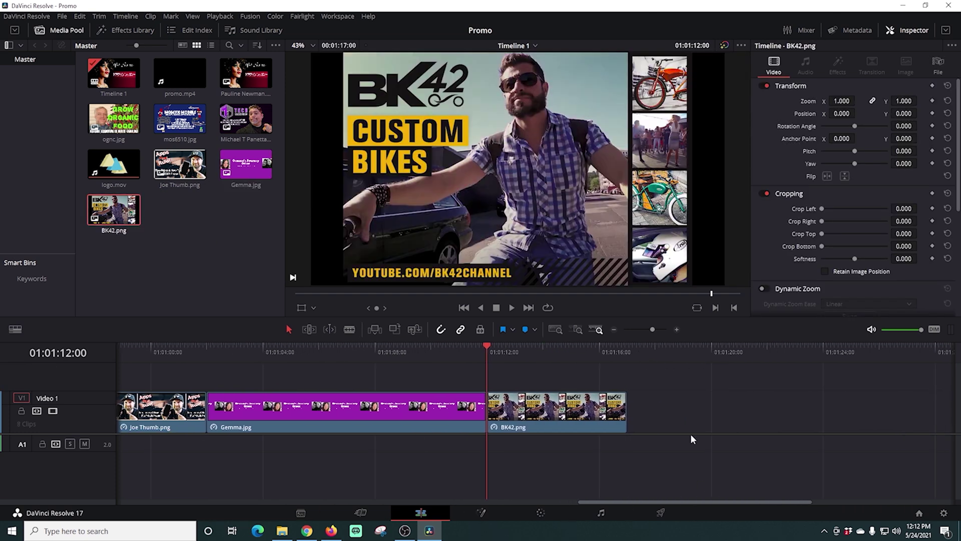
left_click_drag(626, 414, 769, 415)
mouse_move(652, 329)
left_mouse_down()
mouse_move(637, 330)
mouse_move(646, 331)
left_mouse_up()
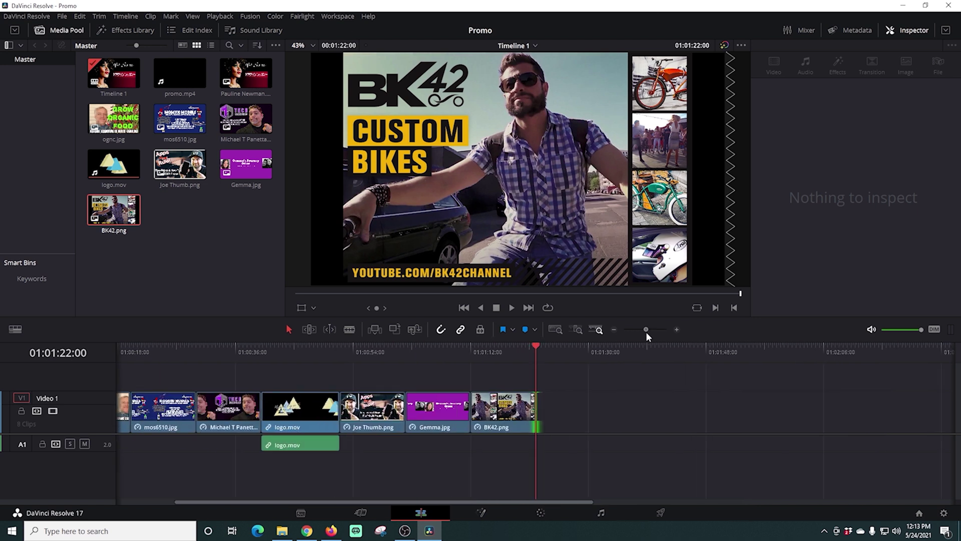
left_click_drag(527, 500, 426, 498)
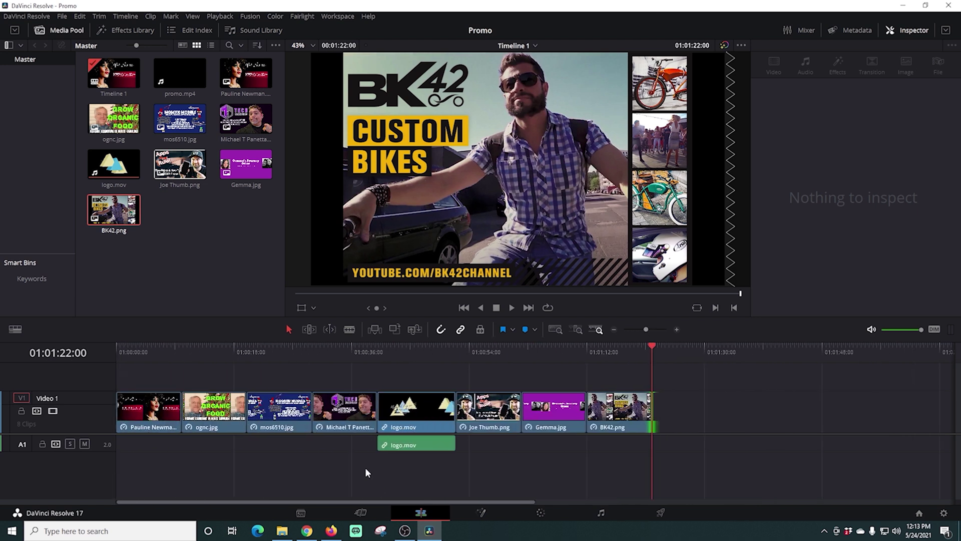
left_click_drag(654, 343, 172, 390)
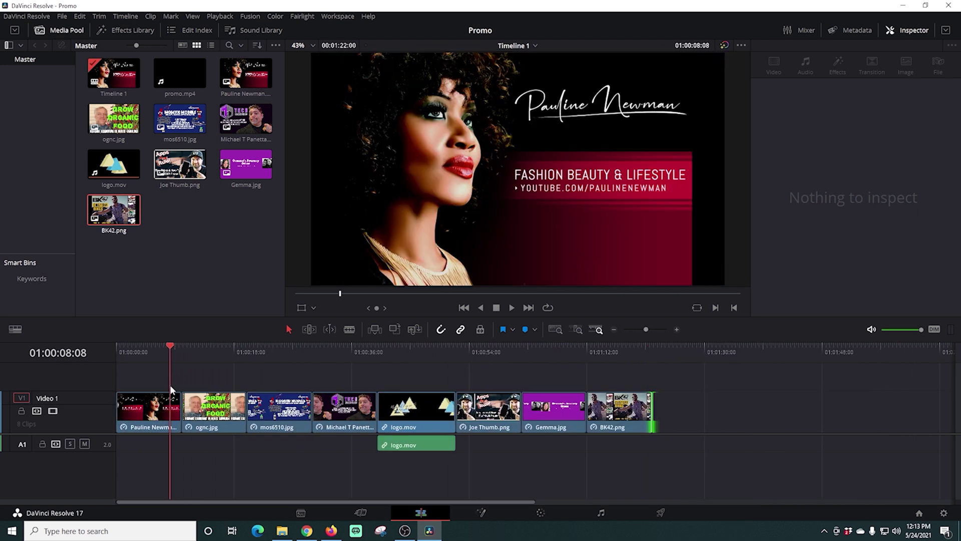
left_click(497, 308)
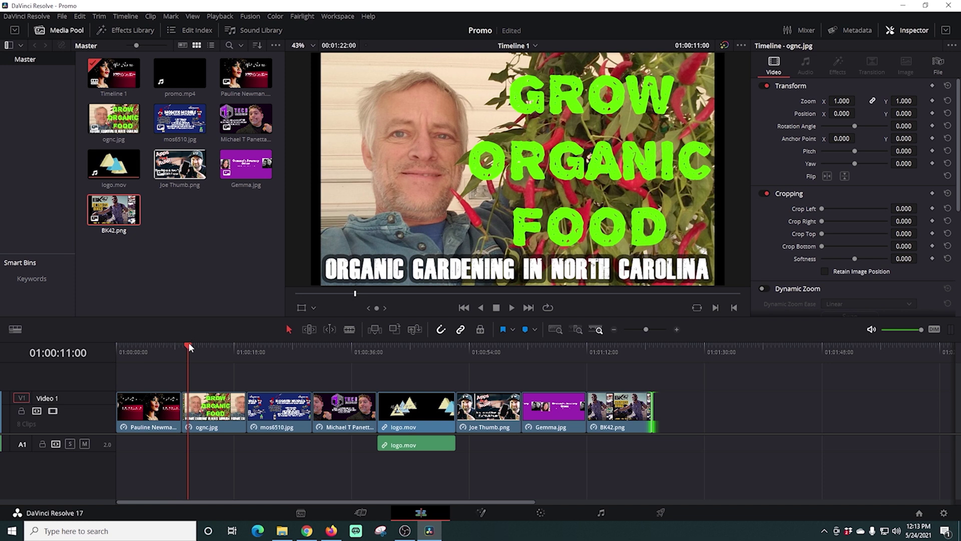
left_click_drag(188, 345, 149, 344)
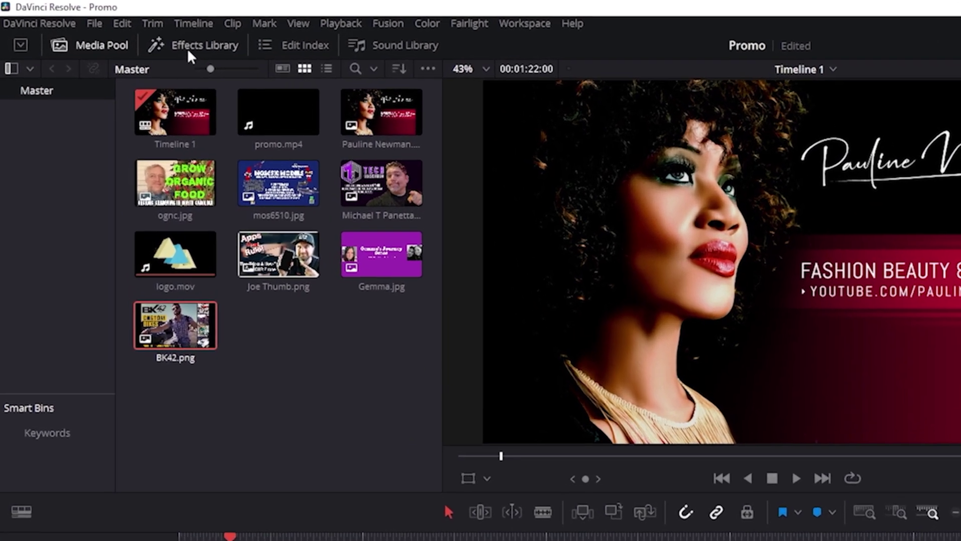
Step: Show the Effects Library's Video Transitions list, browse it, and pick up Cross Dissolve
left_click(129, 31)
left_click(142, 179)
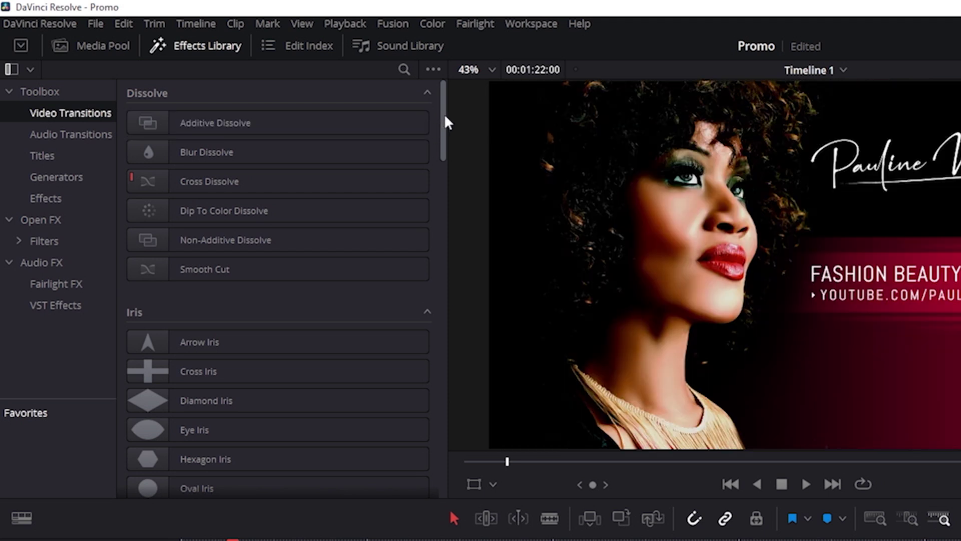
left_click_drag(445, 116, 434, 471)
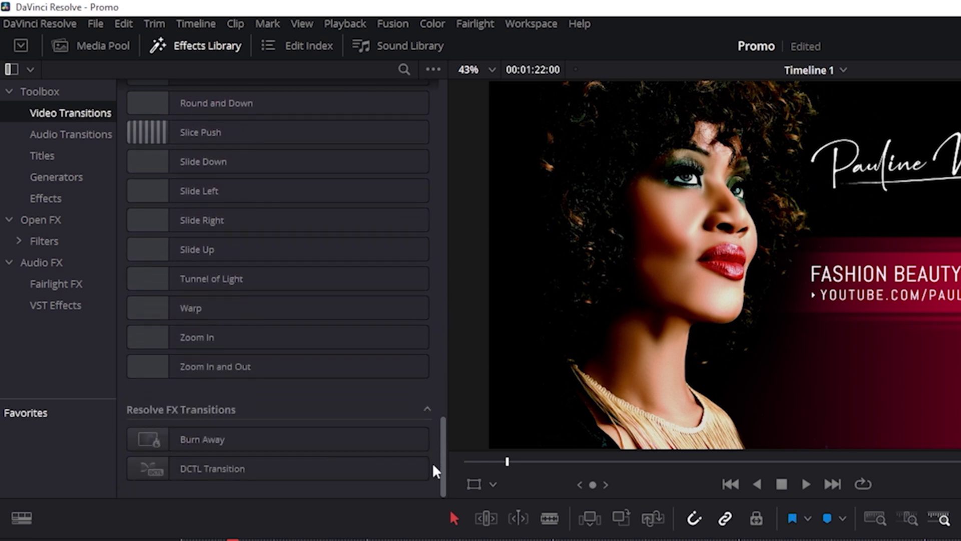
left_click_drag(433, 466, 439, 110)
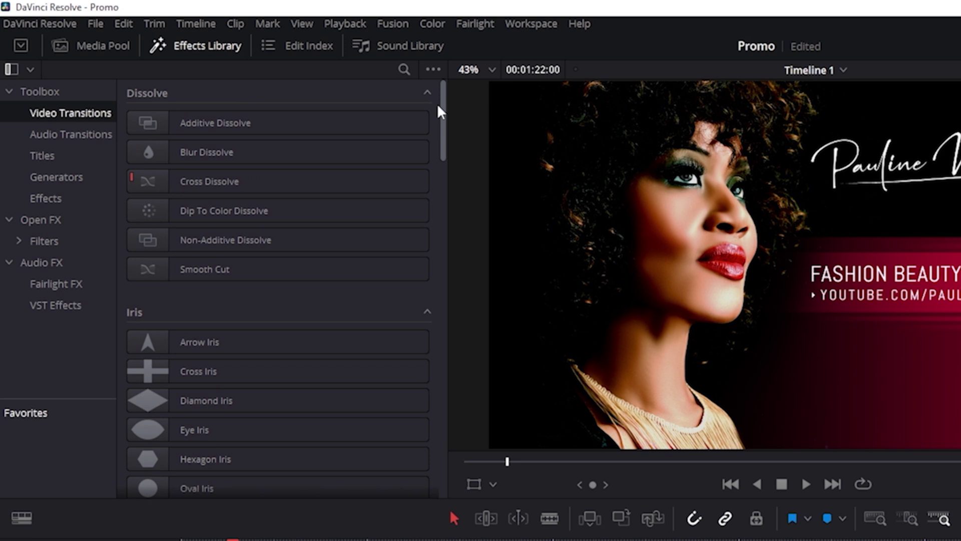
left_click_drag(216, 181, 272, 318)
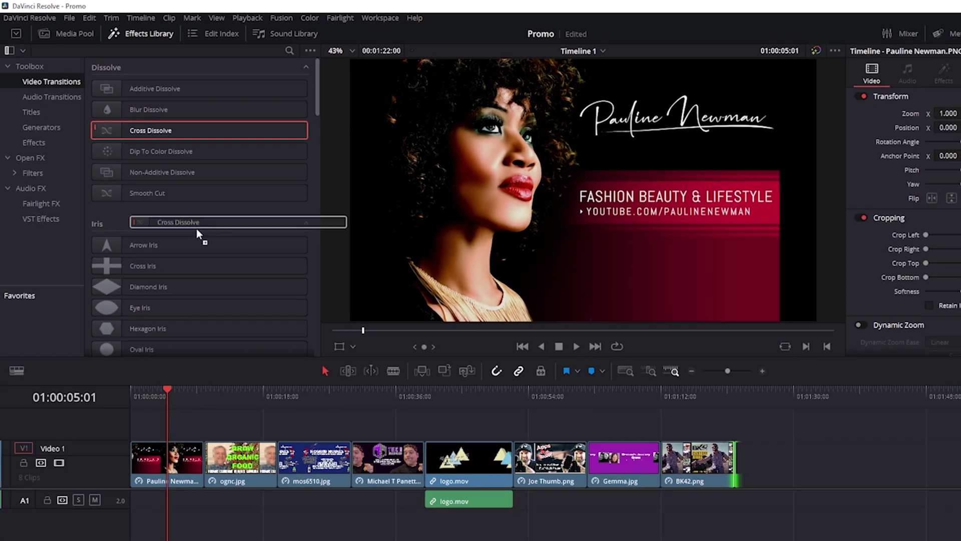
left_click_drag(196, 228, 204, 465)
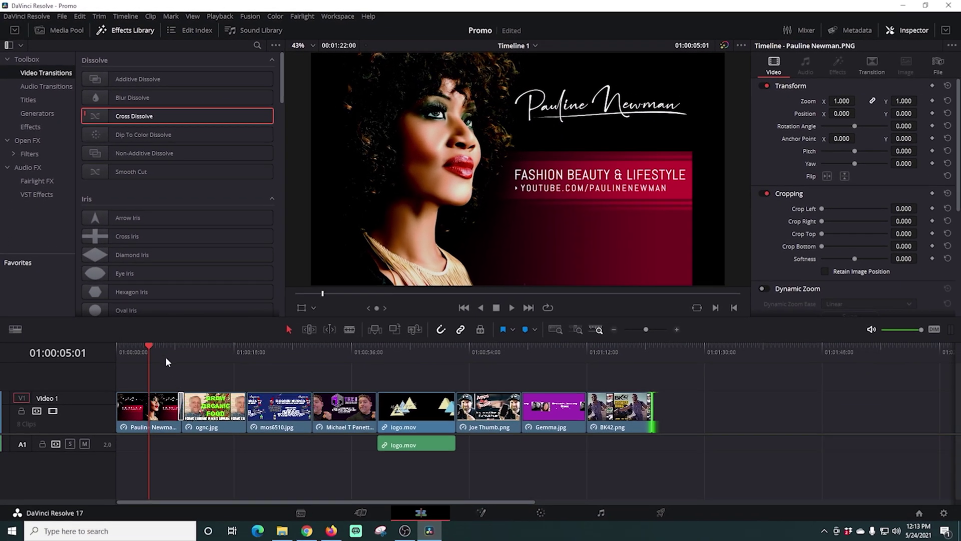
left_click_drag(149, 342, 168, 353)
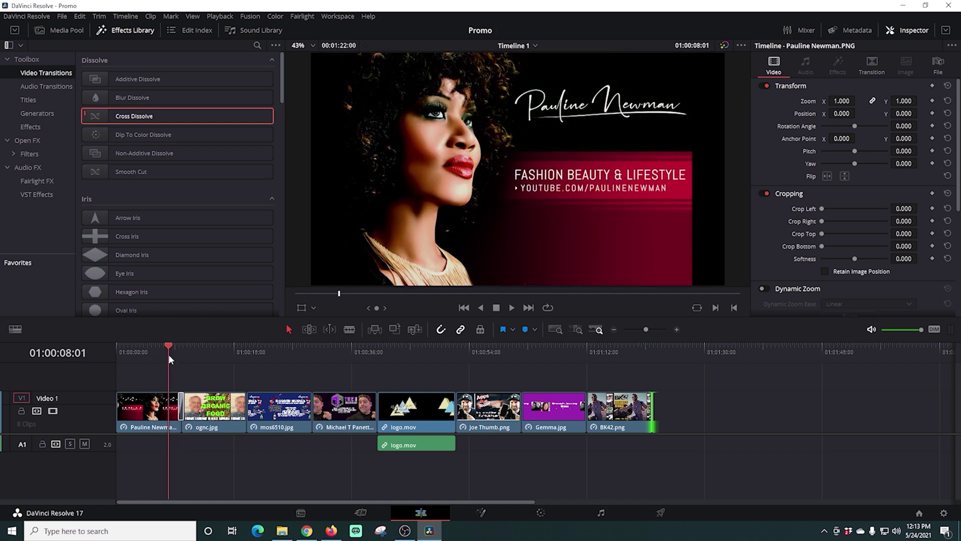
left_click(512, 308)
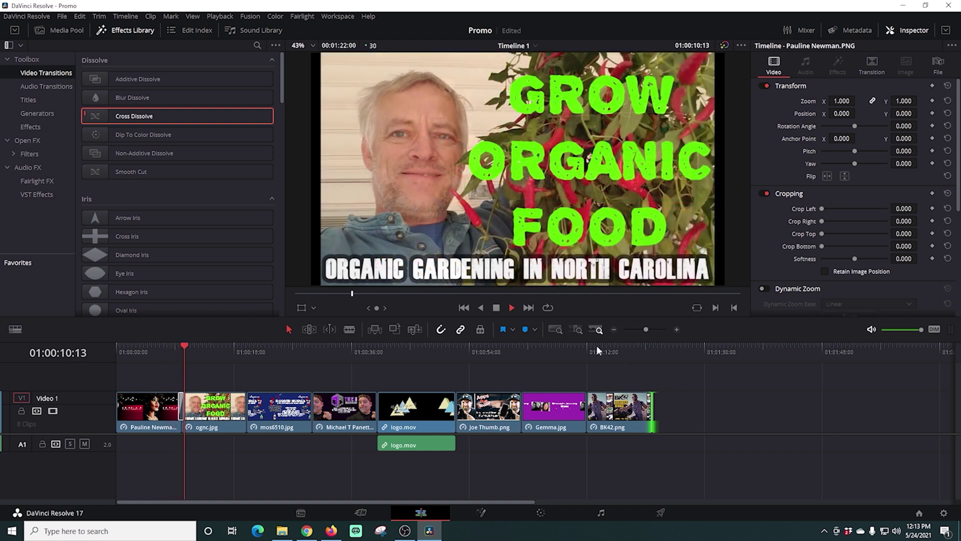
left_click(496, 308)
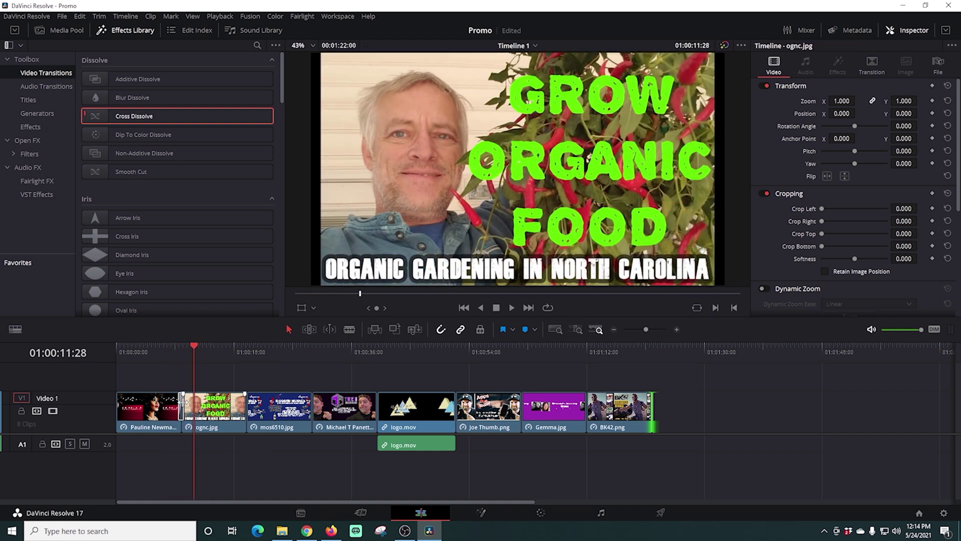
left_click(180, 411)
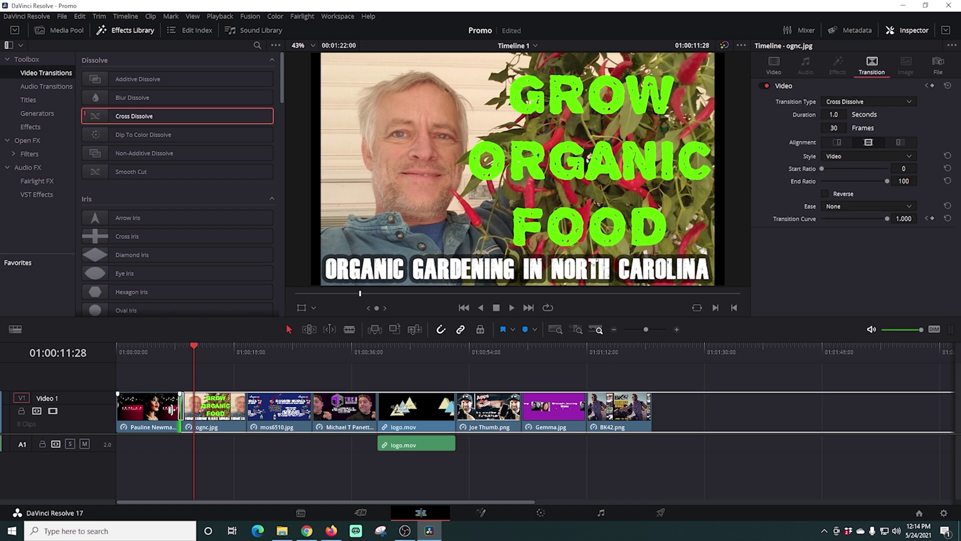
left_click(181, 410)
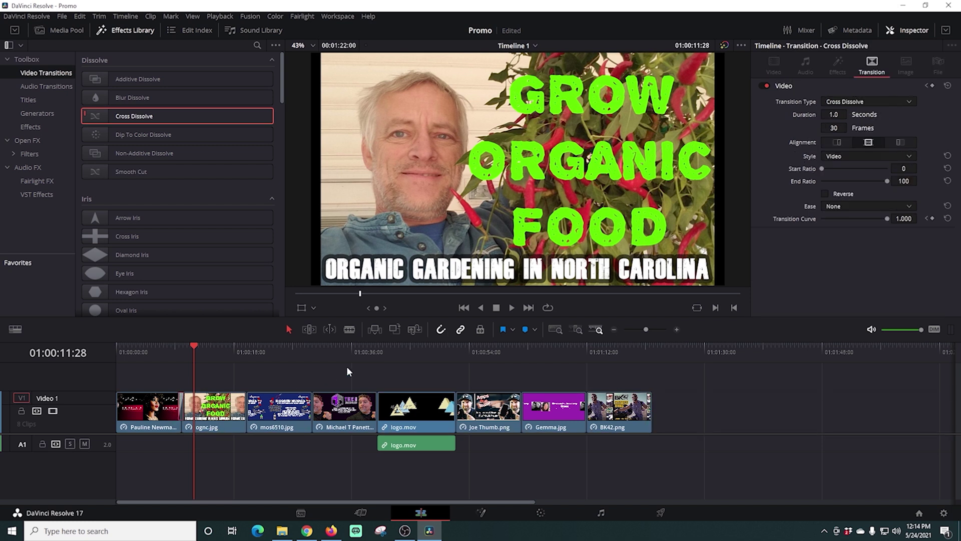
left_click_drag(646, 330, 650, 330)
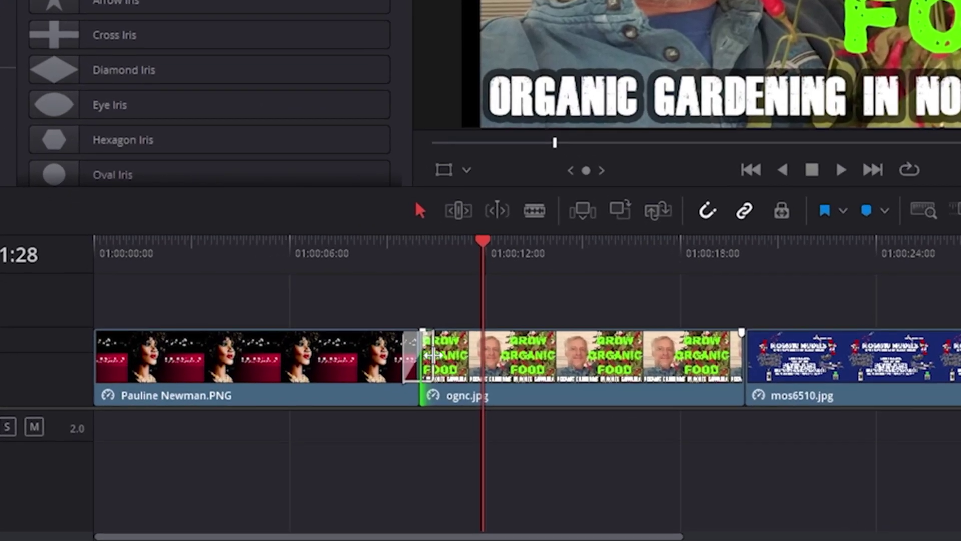
left_click_drag(432, 355, 457, 341)
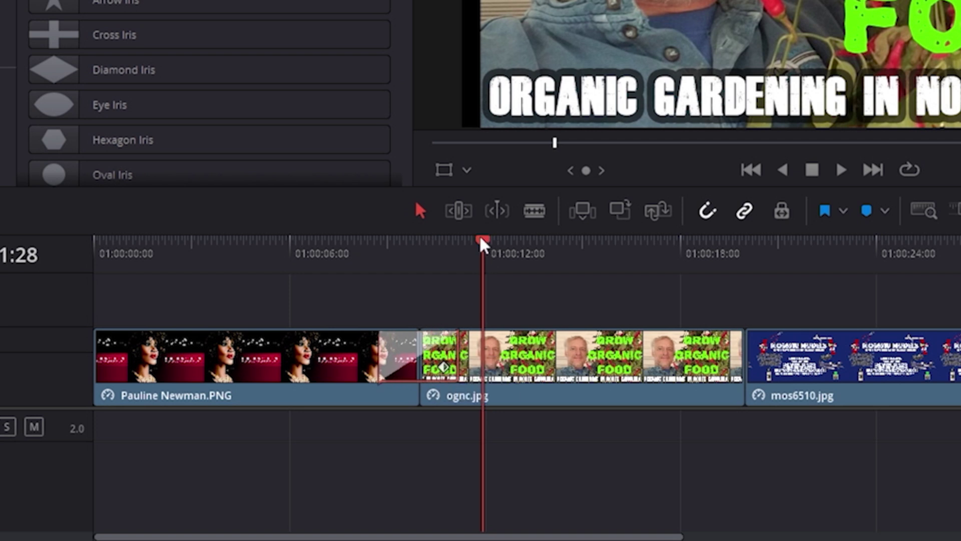
left_click_drag(484, 244, 420, 241)
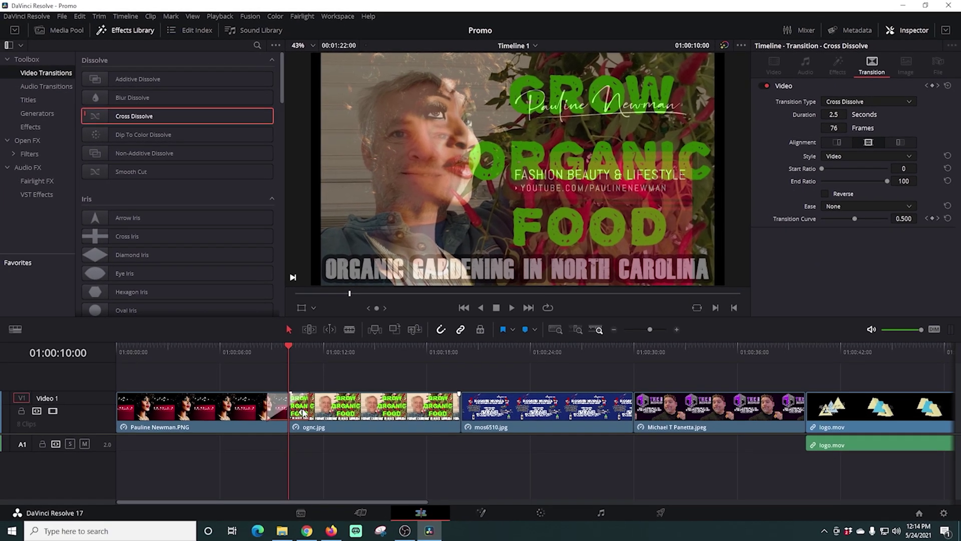
left_click_drag(303, 412, 306, 406)
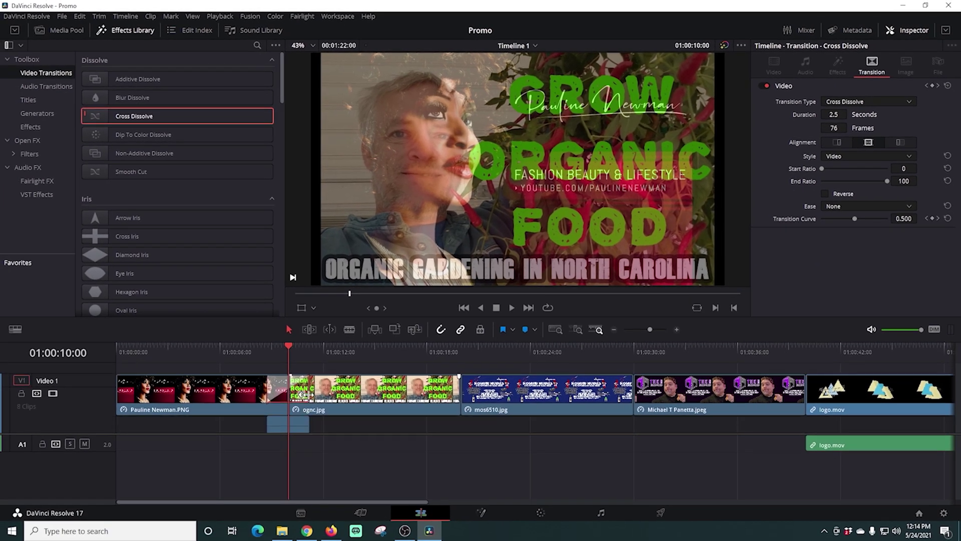
left_click_drag(302, 395, 310, 398)
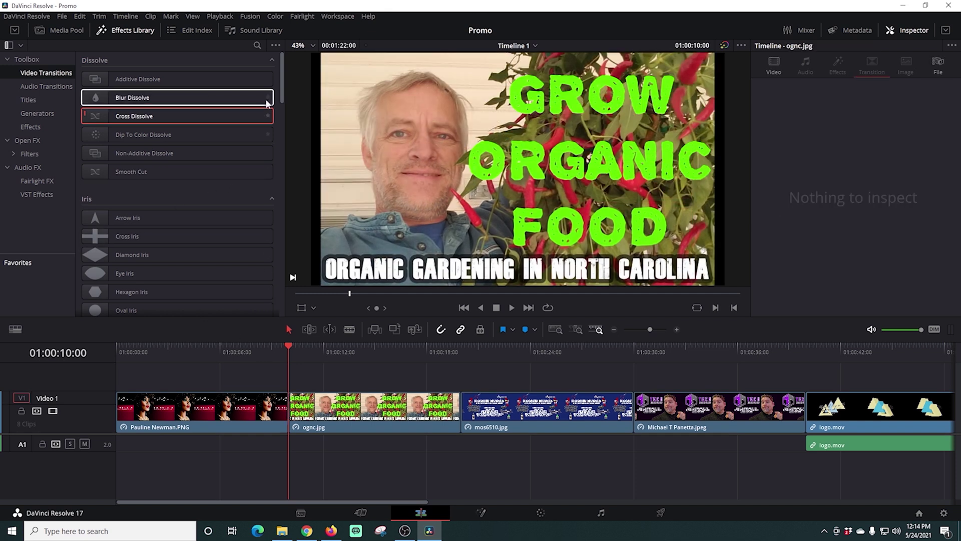
Step: Put a Push transition between the banner and ognc.jpg, preview it, then drop a Clock Wipe after ognc.jpg
left_click_drag(279, 91, 283, 152)
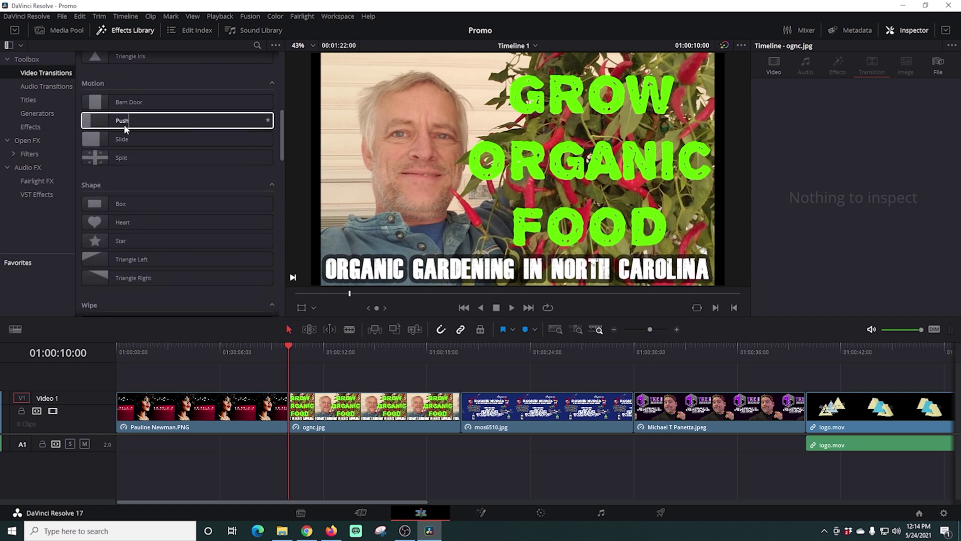
left_click_drag(95, 124, 287, 407)
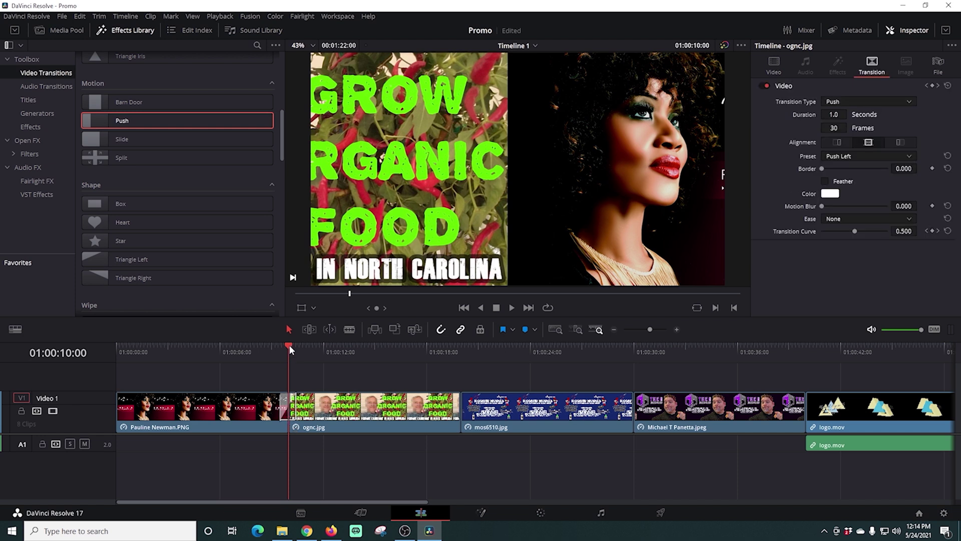
left_click_drag(290, 344, 273, 350)
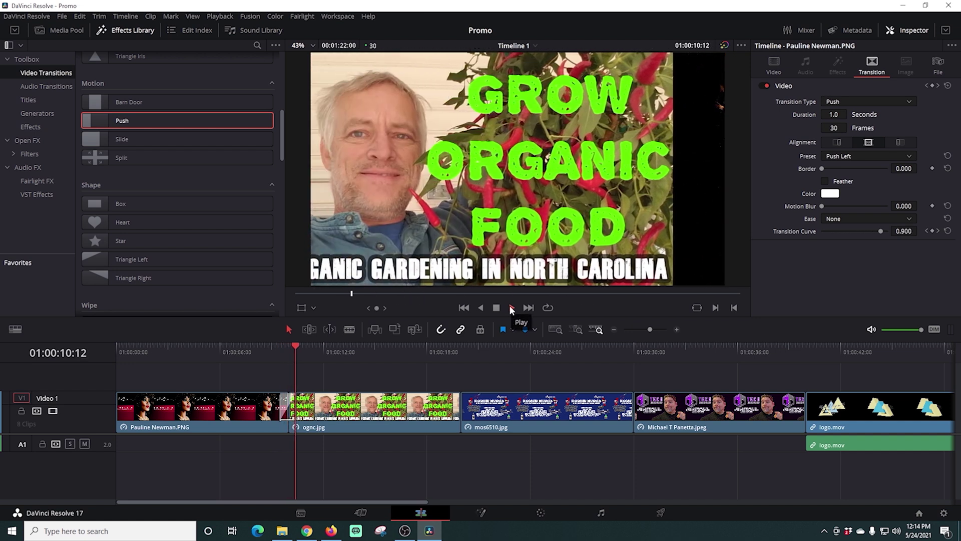
left_click(497, 307)
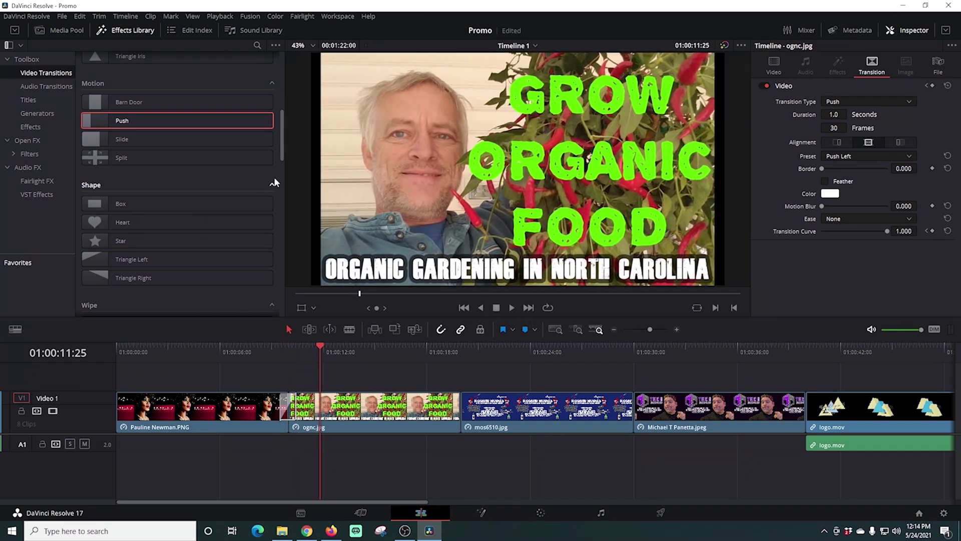
left_click_drag(282, 152, 284, 191)
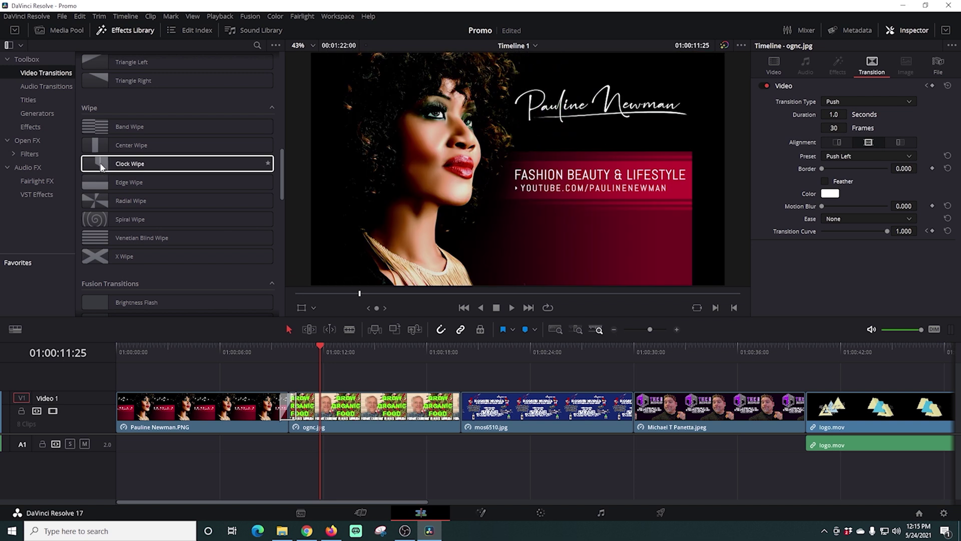
left_click_drag(104, 164, 462, 422)
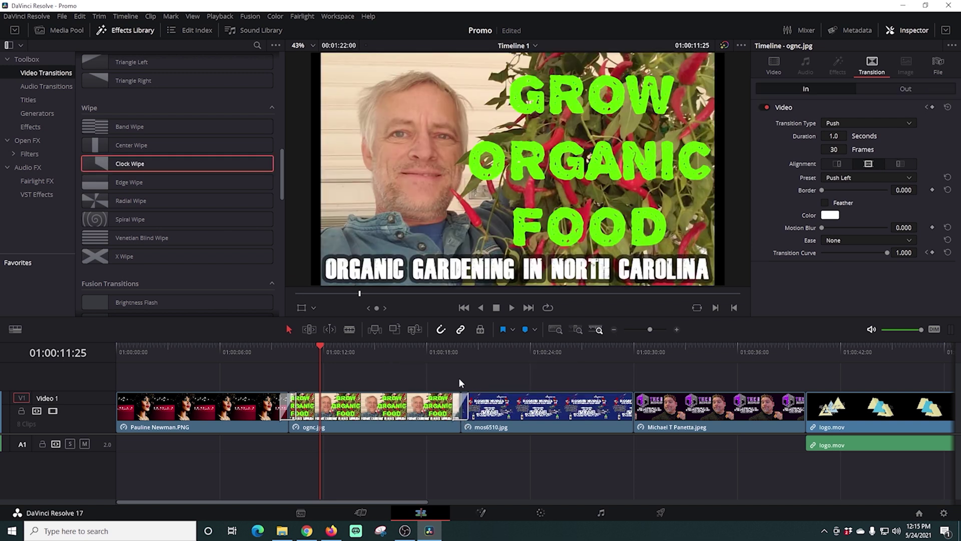
Step: Play back the Clock Wipe between ognc.jpg and mos6510.jpg from just before the cut
left_click(453, 350)
left_click(440, 350)
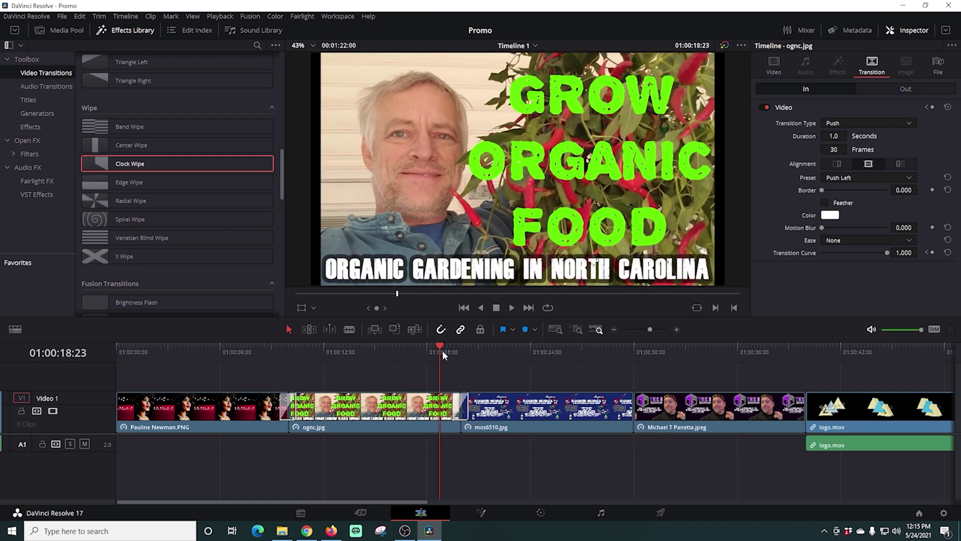
left_click(512, 307)
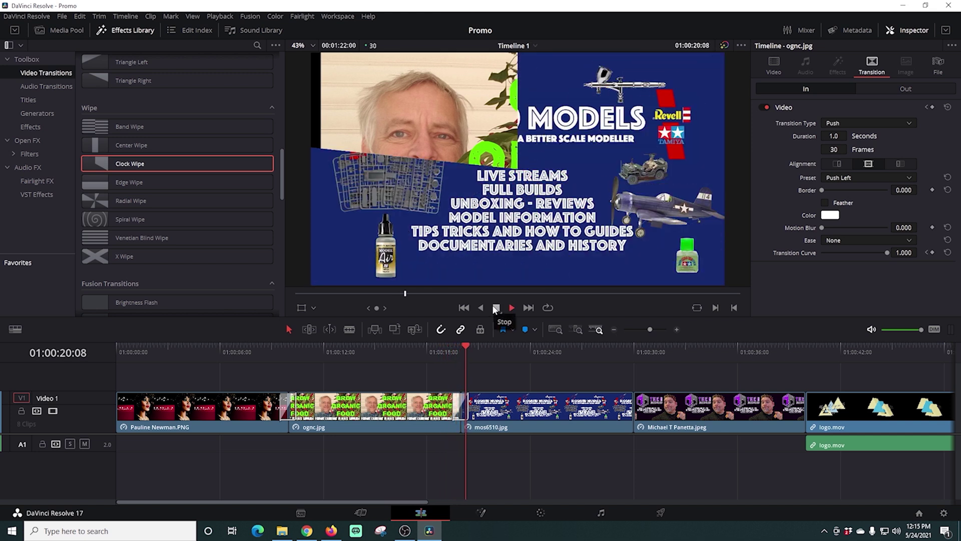
left_click(496, 308)
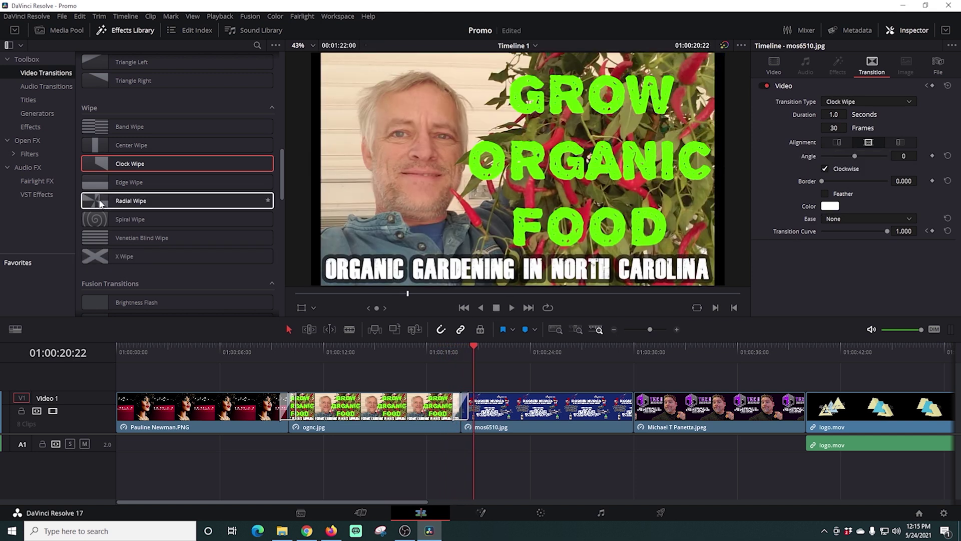
Step: Add a Radial Wipe after mos6510.jpg and play it through
left_click_drag(100, 204, 629, 408)
left_click(618, 351)
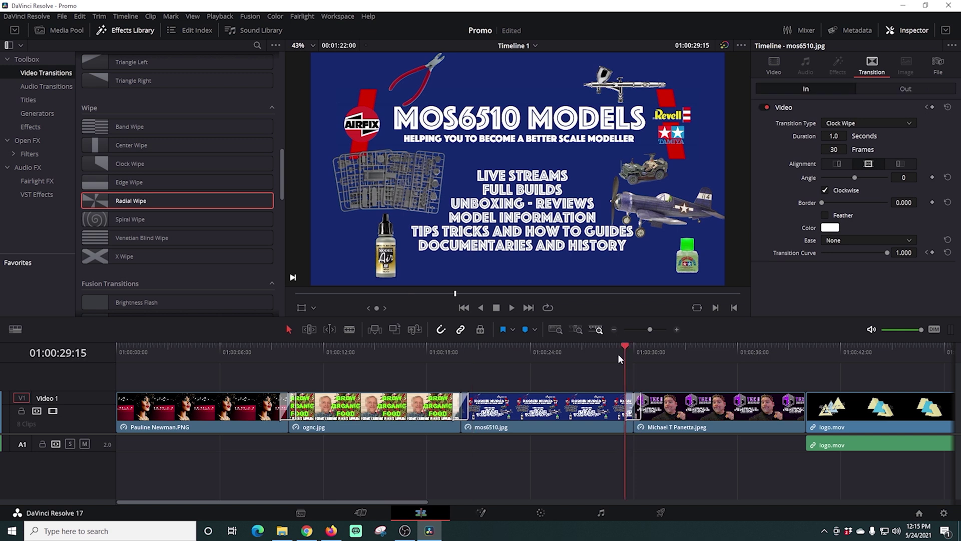
left_click(511, 307)
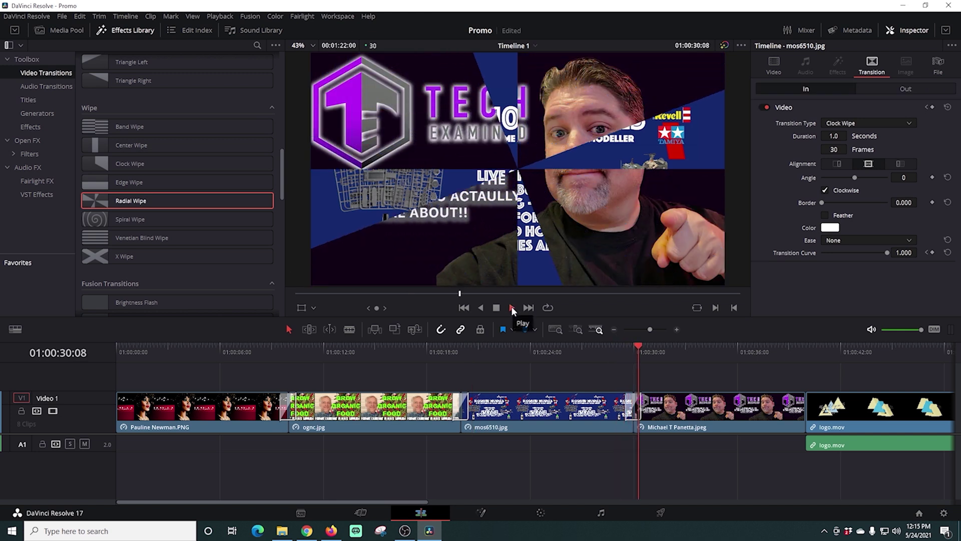
left_click(496, 308)
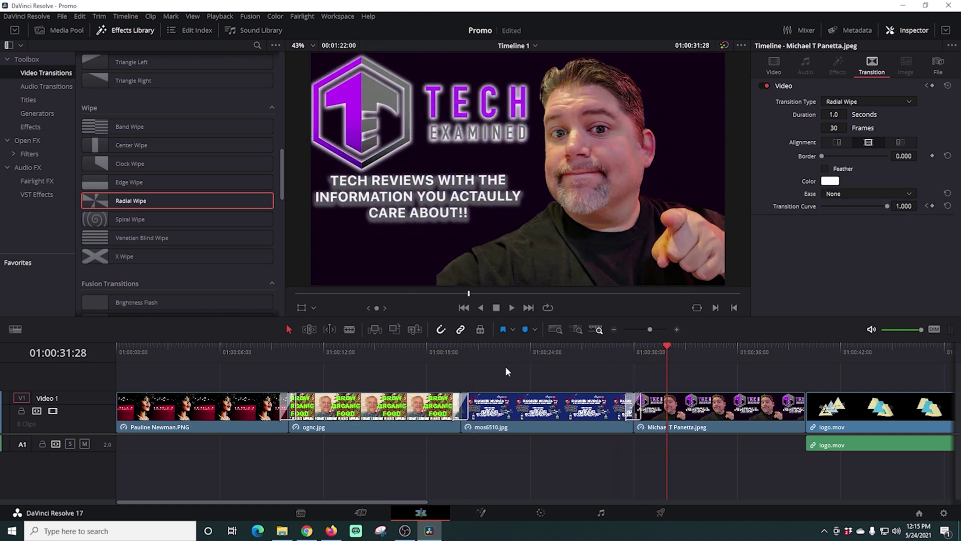
left_click_drag(394, 501, 480, 501)
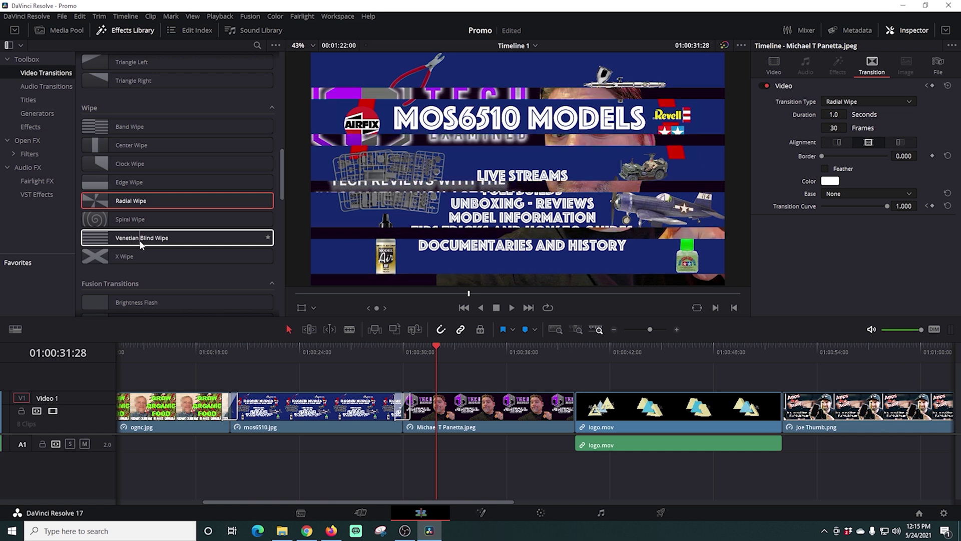
Step: Drop a Venetian Blind Wipe on the cut before logo.mov and play it back
left_click_drag(138, 243, 581, 409)
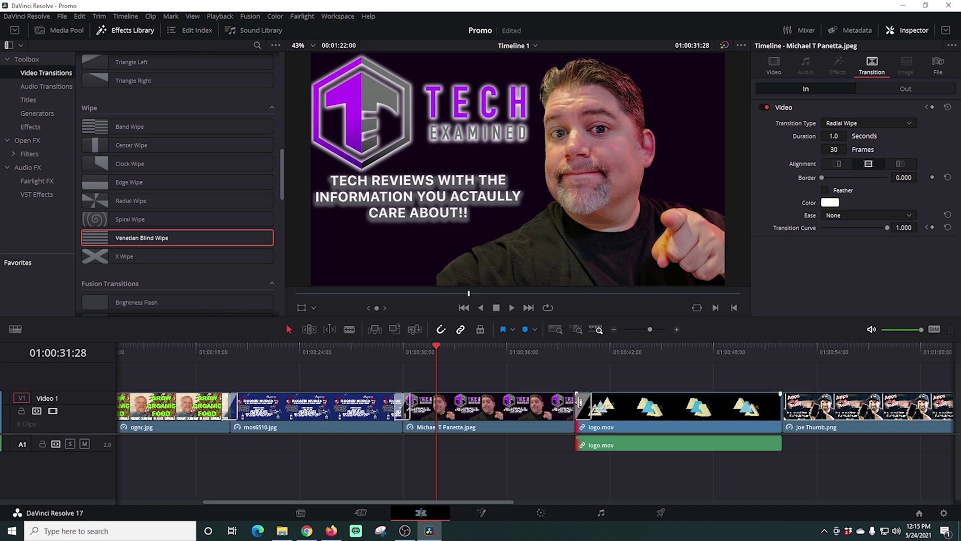
left_click_drag(436, 344, 561, 376)
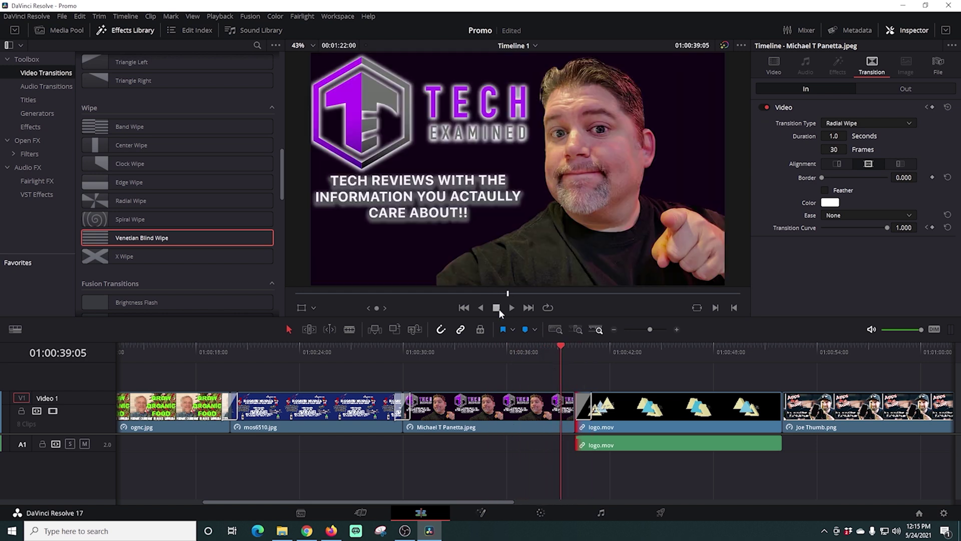
left_click(512, 307)
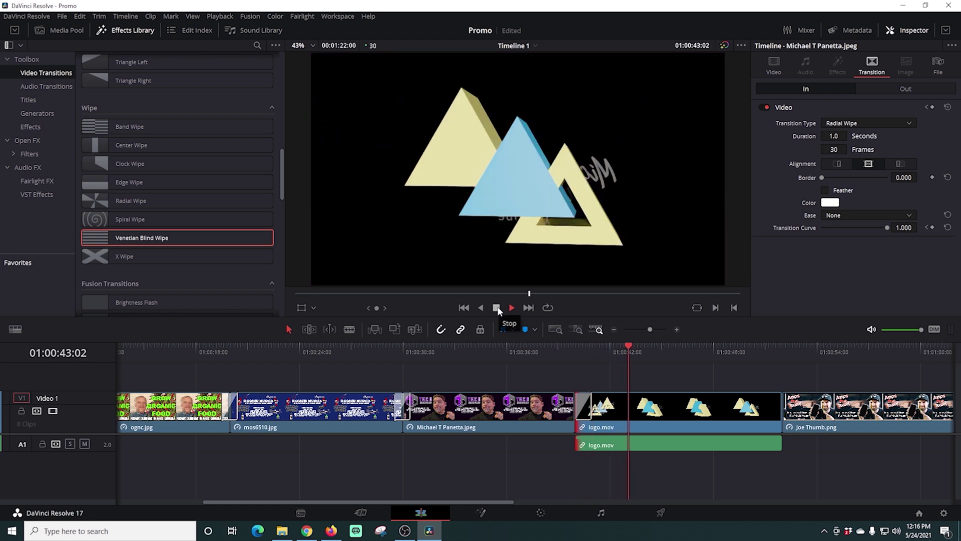
left_click(496, 307)
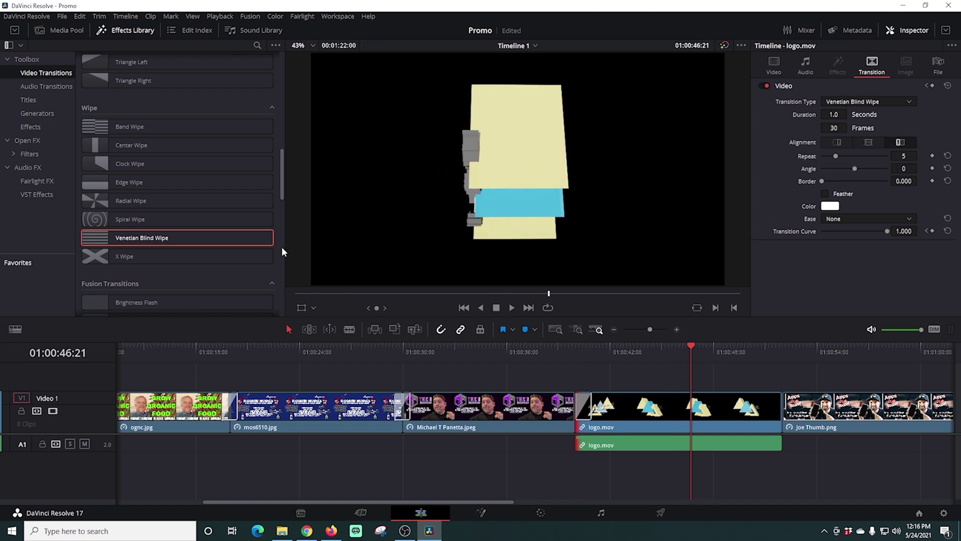
scroll(175, 184, "up", 2)
Step: Drop an Edge Wipe transition onto the end of logo.mov and play through it
left_click_drag(175, 223, 773, 408)
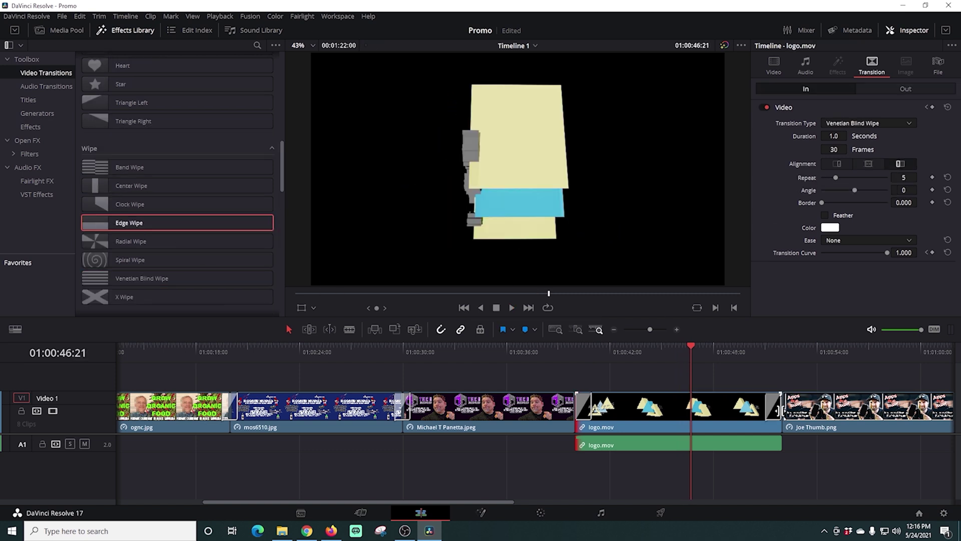
mouse_move(751, 348)
left_mouse_down()
mouse_move(758, 369)
mouse_move(756, 345)
left_mouse_up()
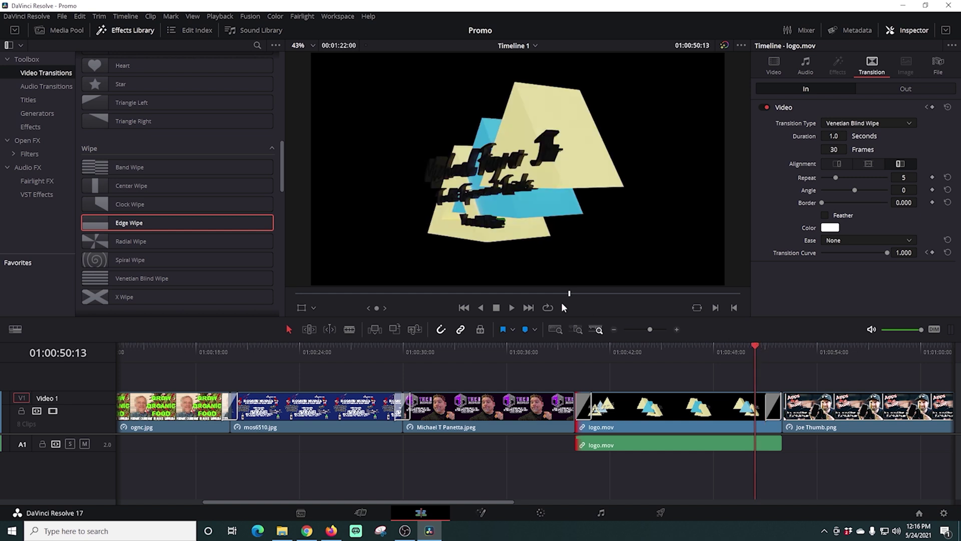
left_click(510, 308)
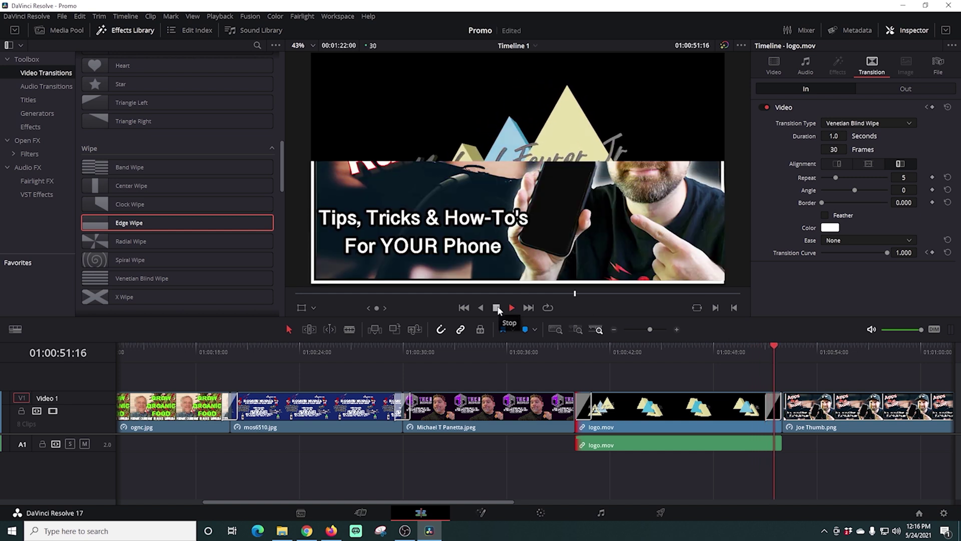
Step: Tilt the Edge Wipe angle to 30 and preview it from just before the cut
left_click(773, 403)
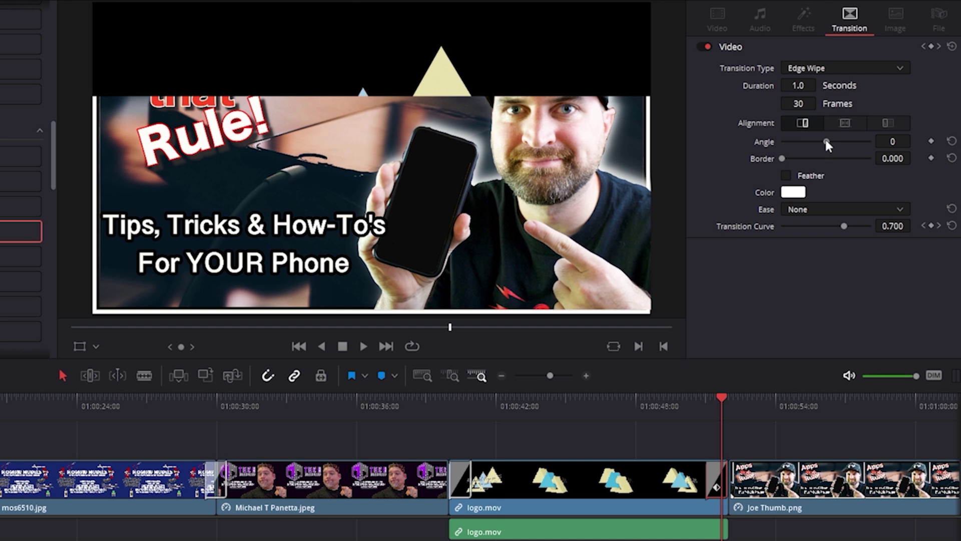
left_click_drag(827, 142, 831, 143)
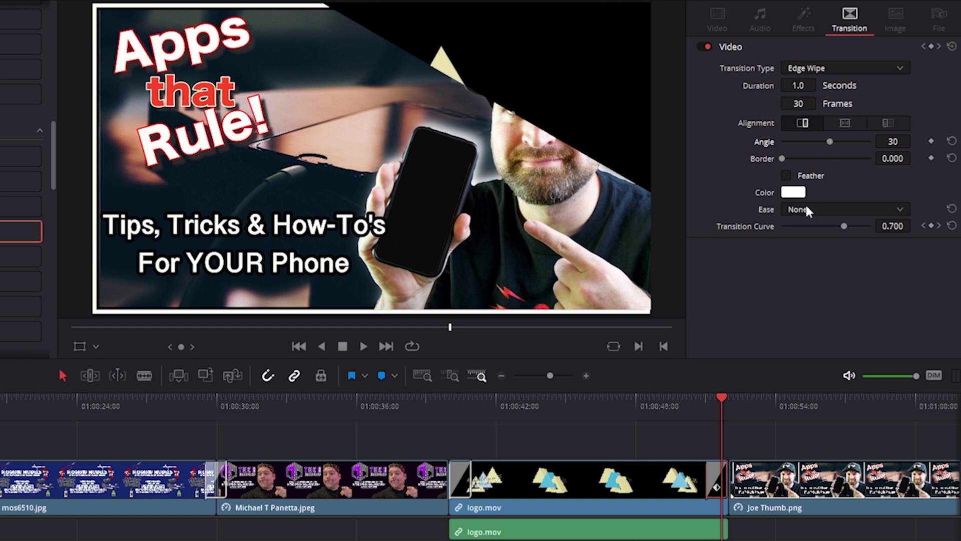
left_click_drag(719, 393, 690, 404)
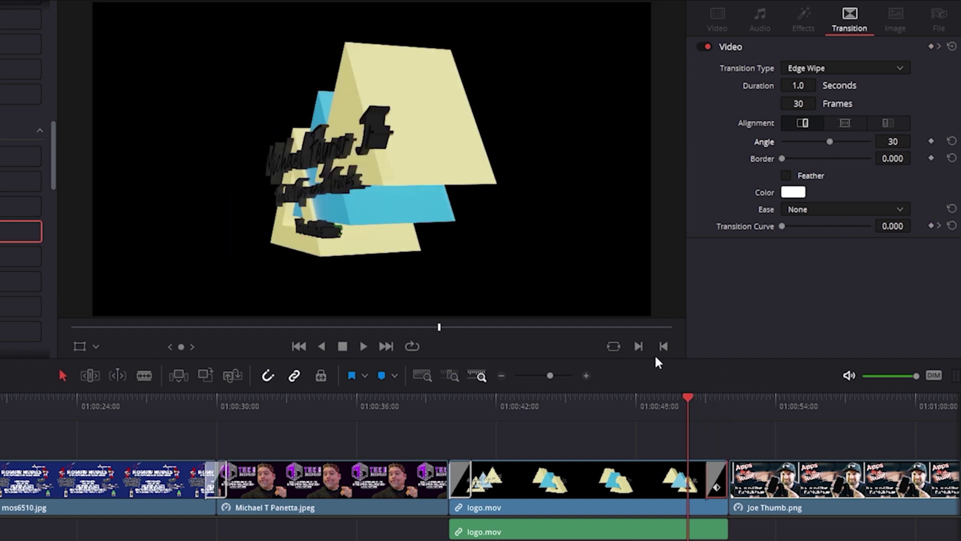
left_click(363, 345)
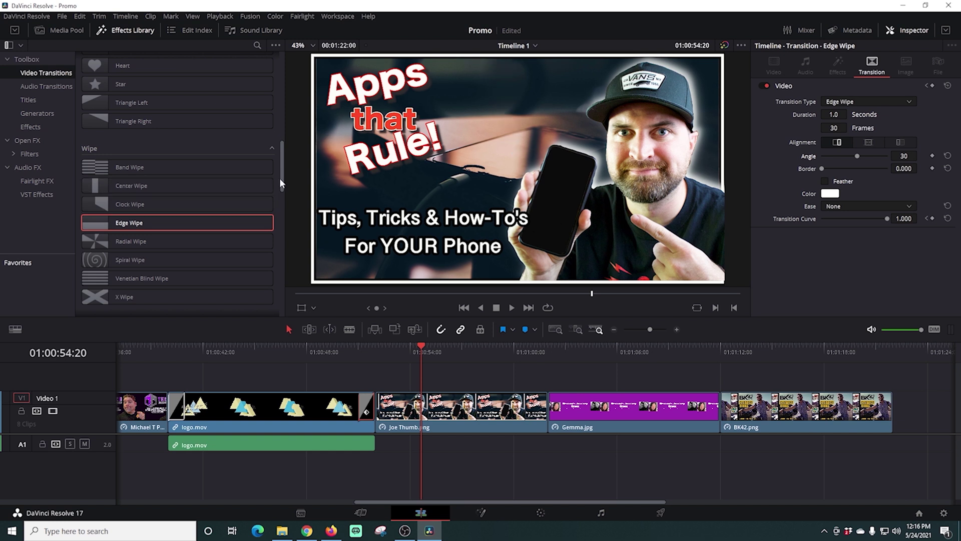
Step: Add a Split transition on the cut before Gemma.jpg and play through it
scroll(281, 175, "up", 5)
left_click_drag(125, 183, 549, 414)
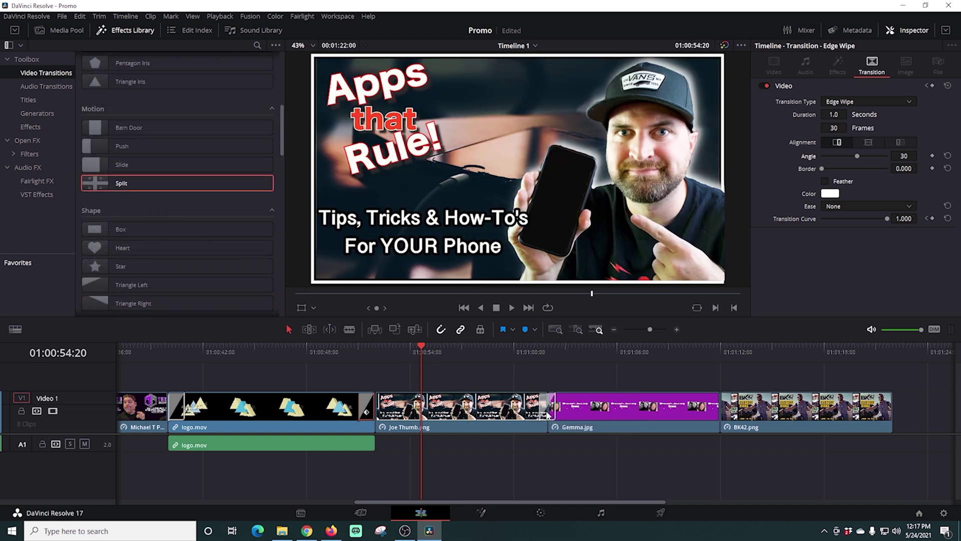
left_click(526, 353)
key("space")
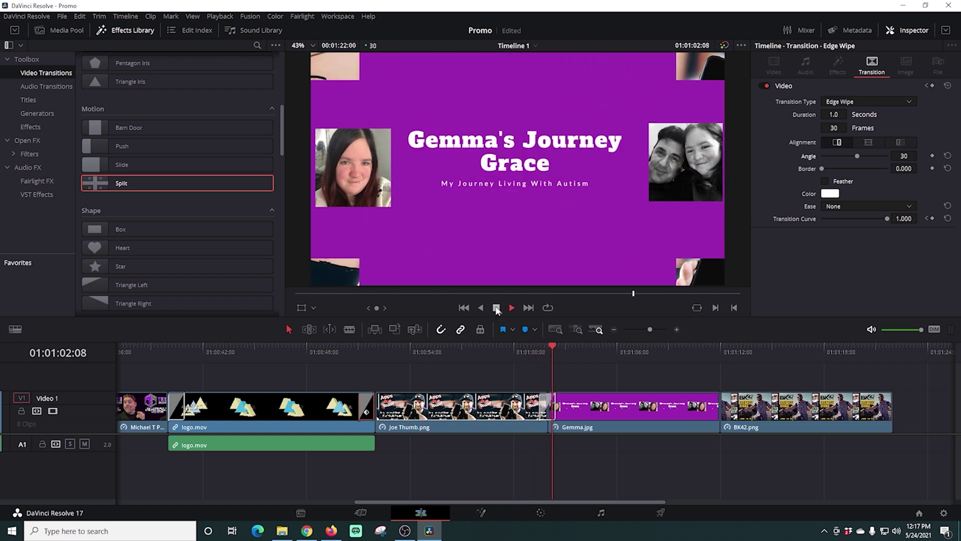
Step: Add a Heart transition before BK42.png, preview it, then return to the timeline start
scroll(175, 210, "down", 3)
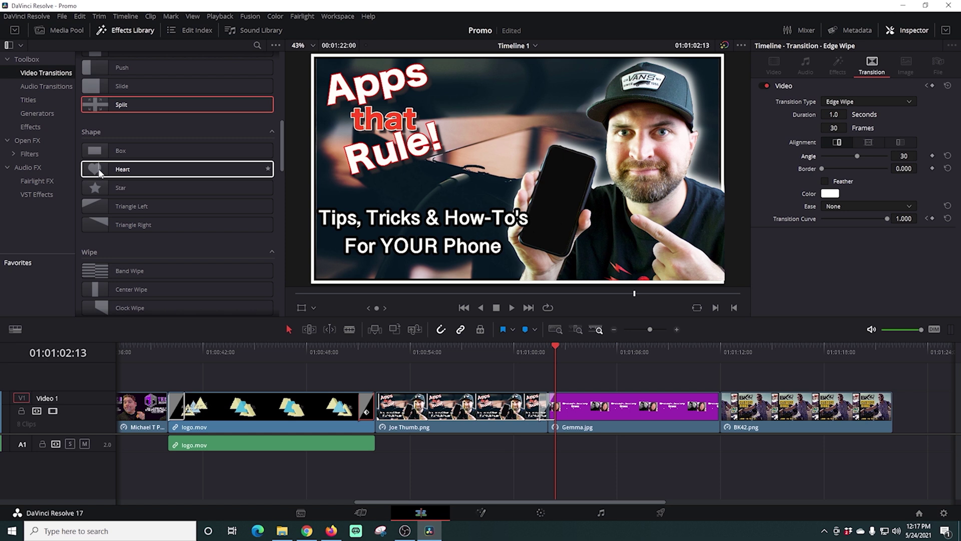
left_click_drag(100, 173, 718, 413)
left_click(702, 345)
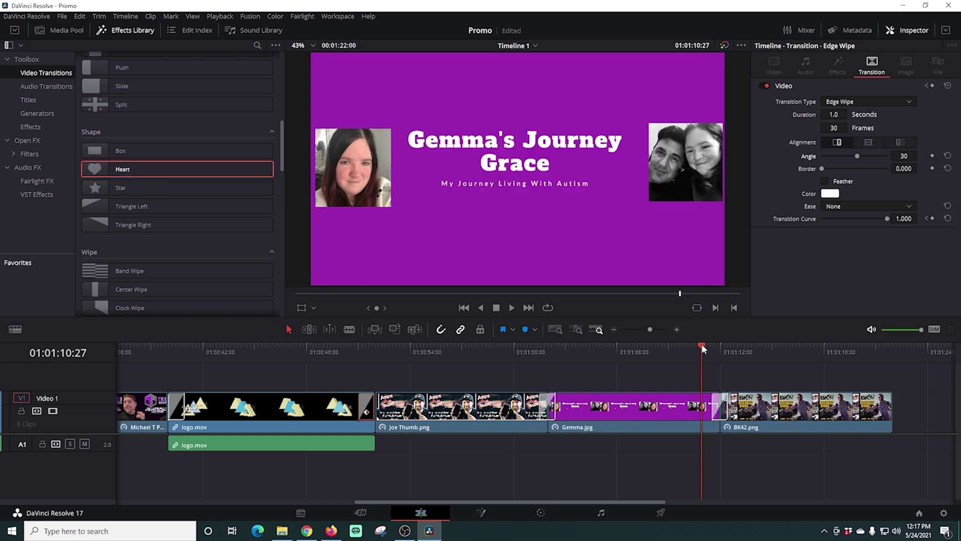
left_click(511, 307)
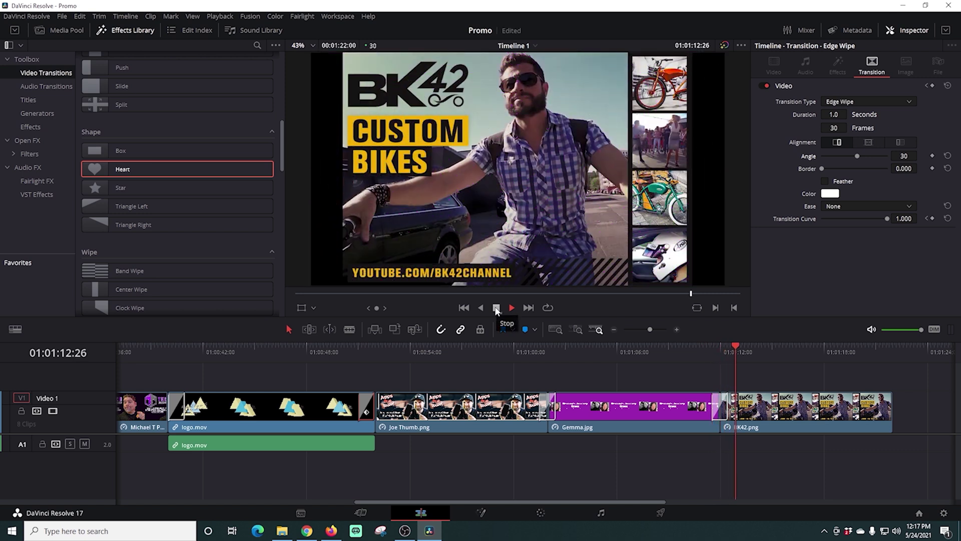
left_click(497, 309)
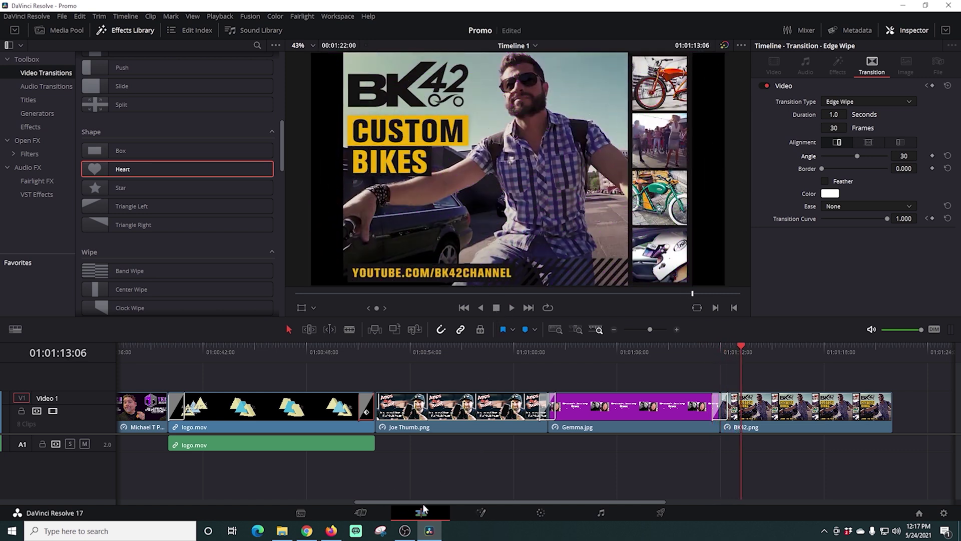
left_click_drag(428, 502, 427, 500)
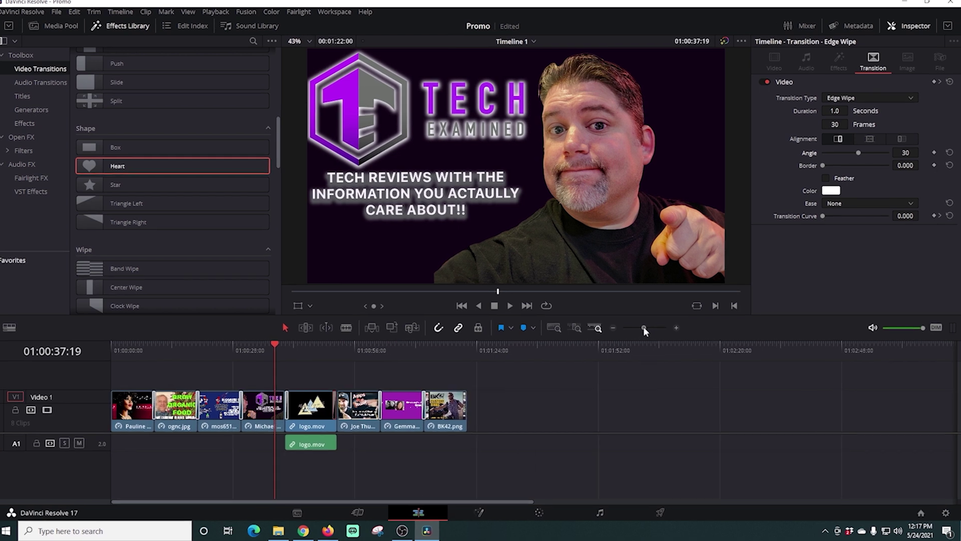
key("Home")
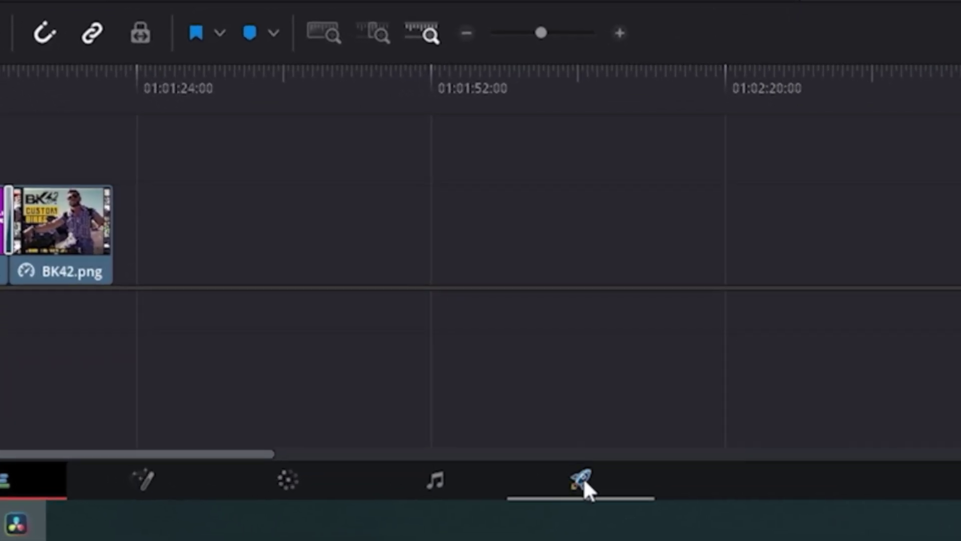
Step: On the Deliver page, rename the output to UntitledPromo and open the File Destination browser
left_click(581, 481)
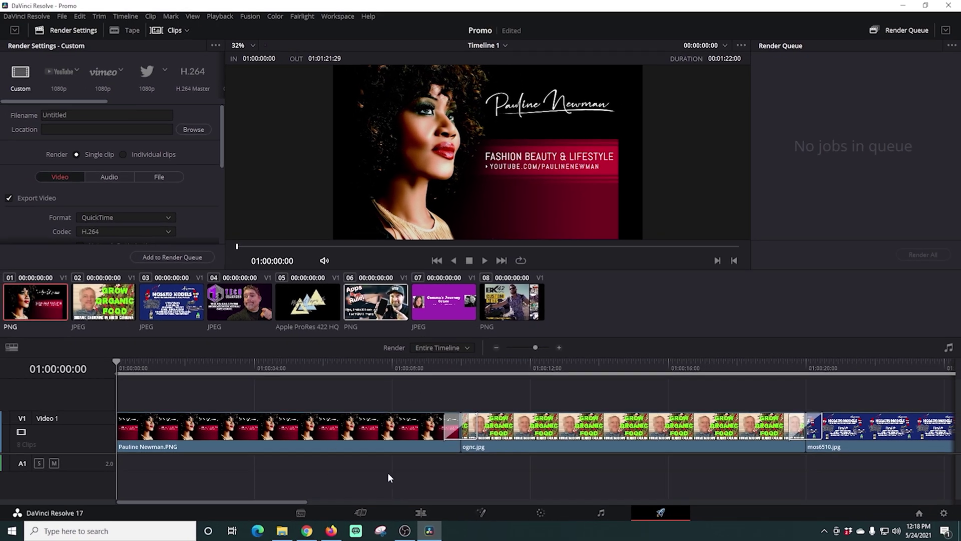
left_click_drag(535, 347, 528, 348)
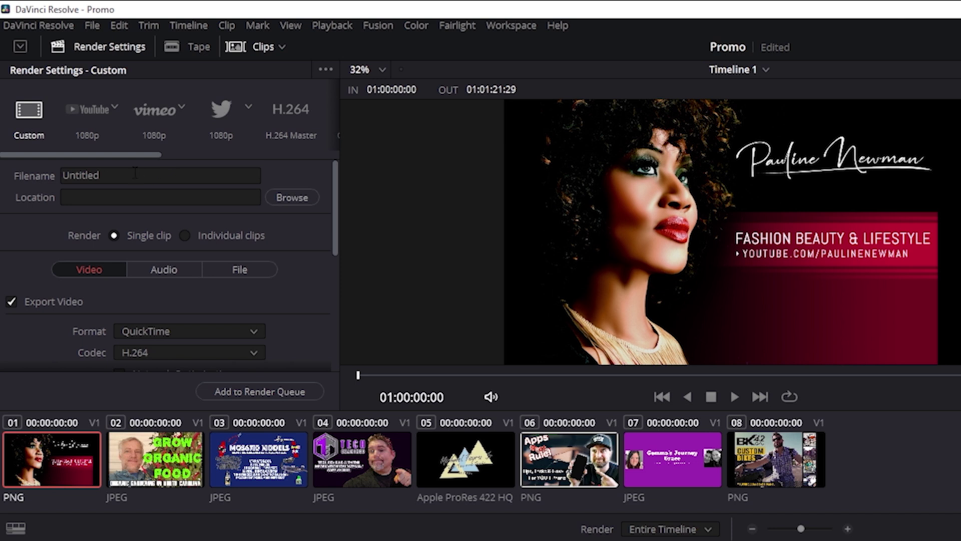
left_click(129, 174)
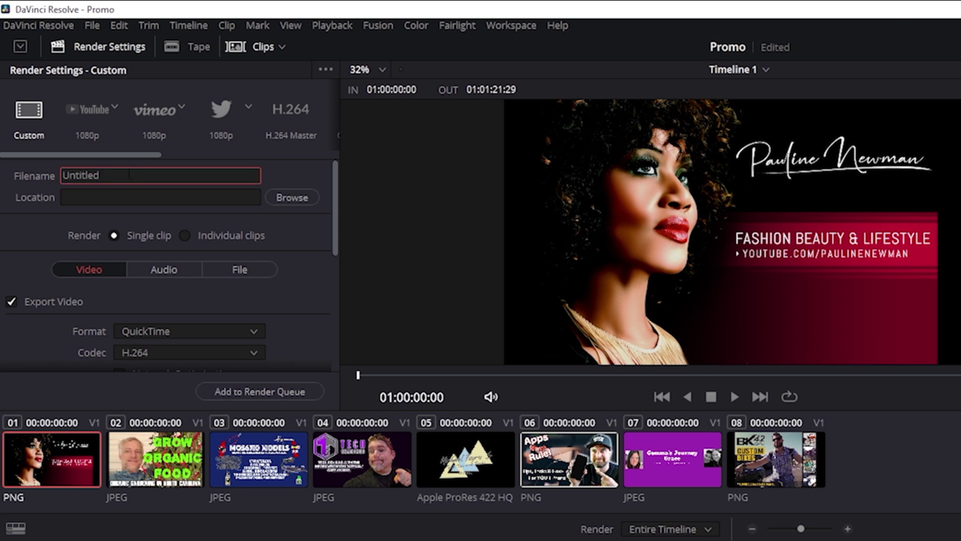
type("Promo")
left_click(283, 200)
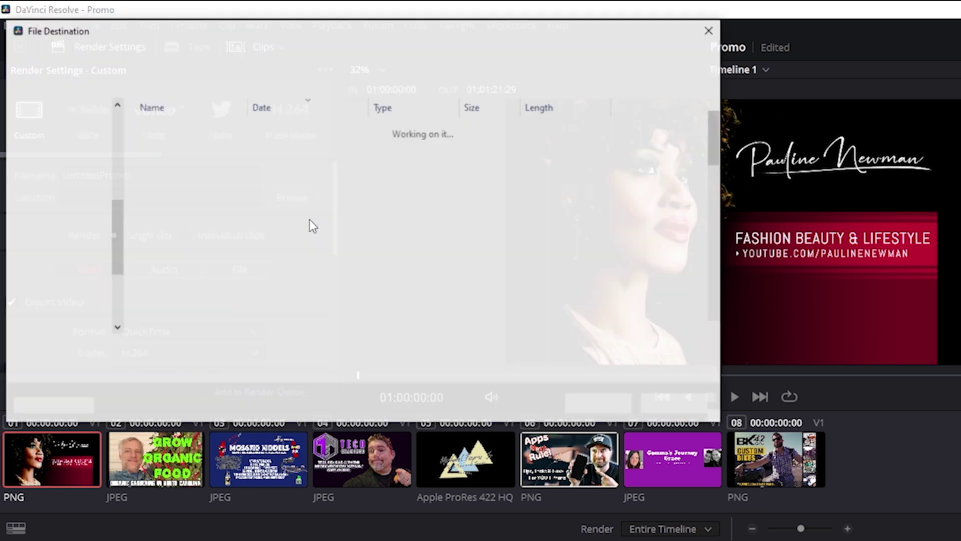
scroll(173, 287, "down", 10)
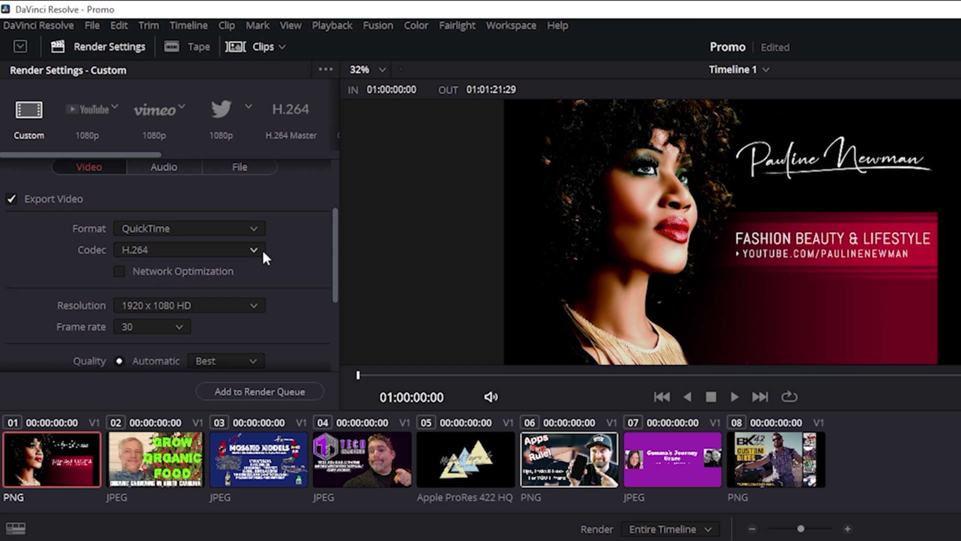
Step: Choose the Uncompressed codec and BGRA 8-bit type, and tick Export Alpha
left_click(263, 249)
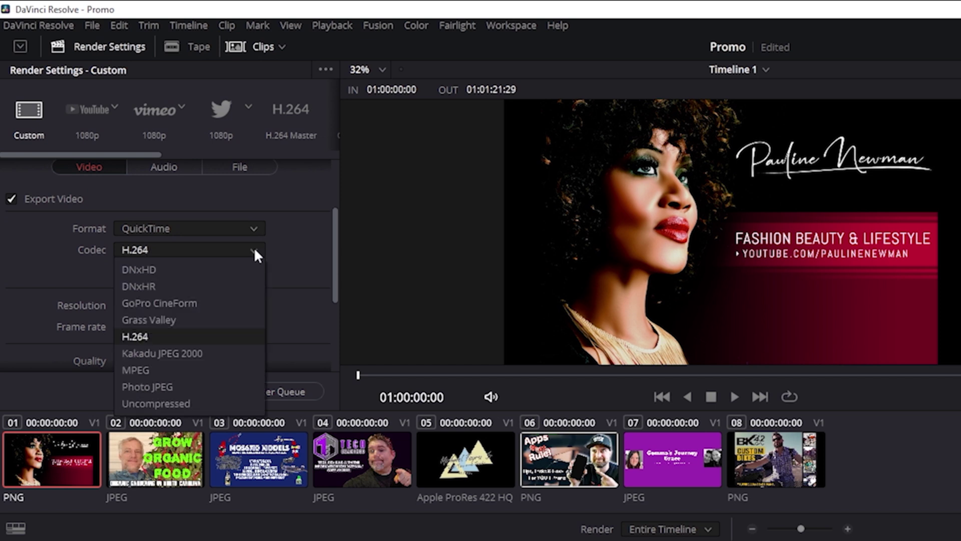
key("Escape")
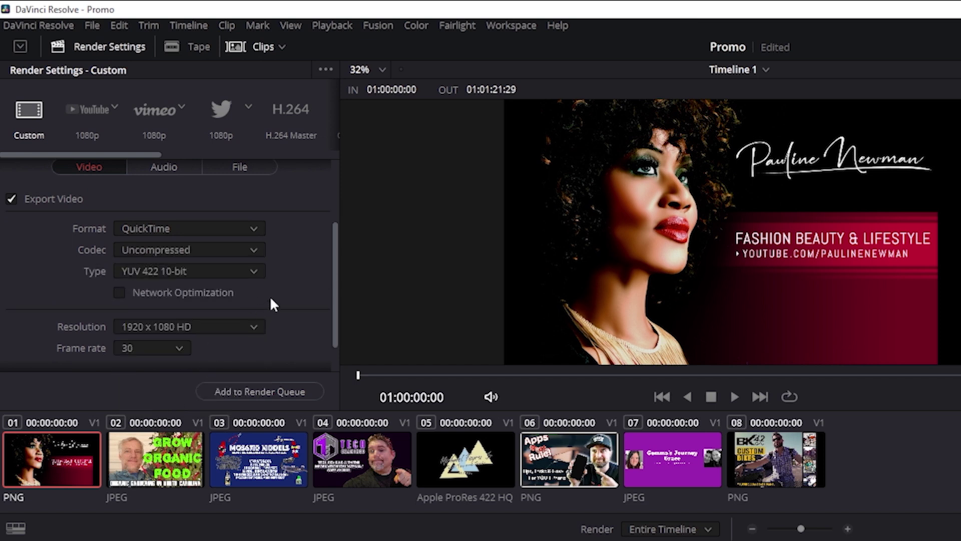
left_click_drag(335, 280, 335, 296)
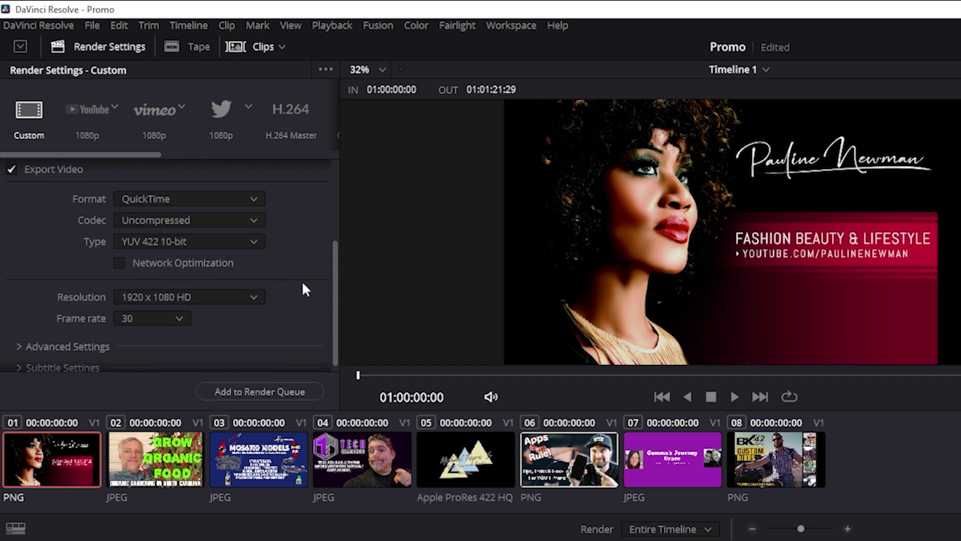
left_click(252, 244)
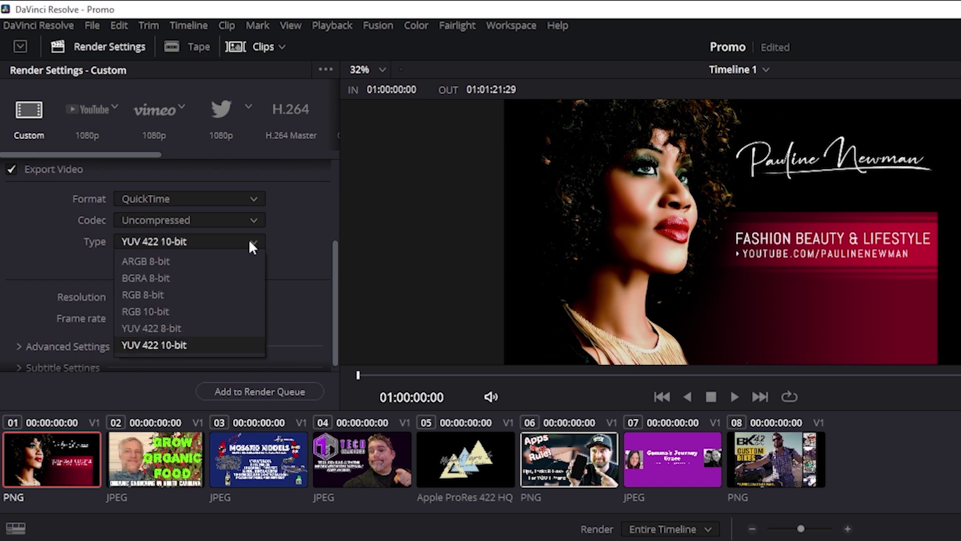
left_click(178, 279)
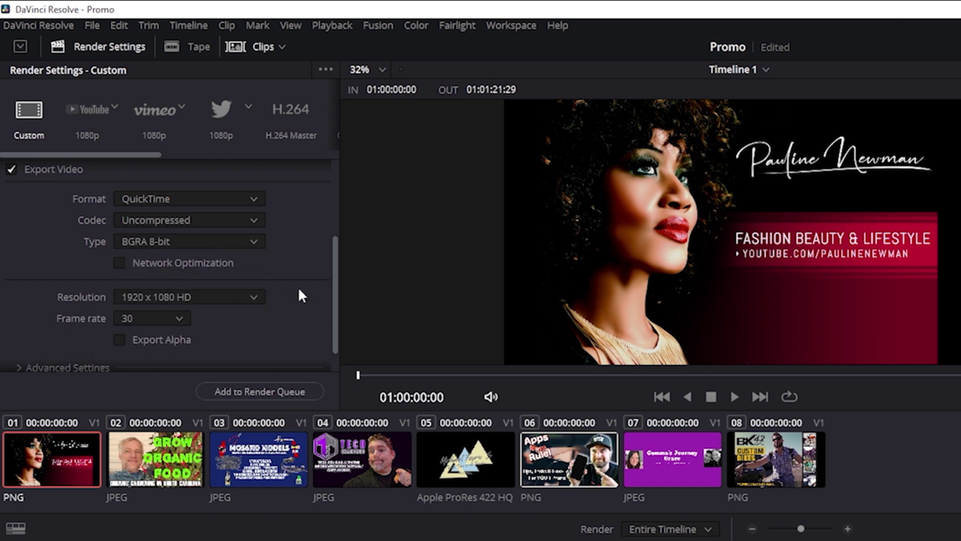
left_click_drag(334, 291, 330, 325)
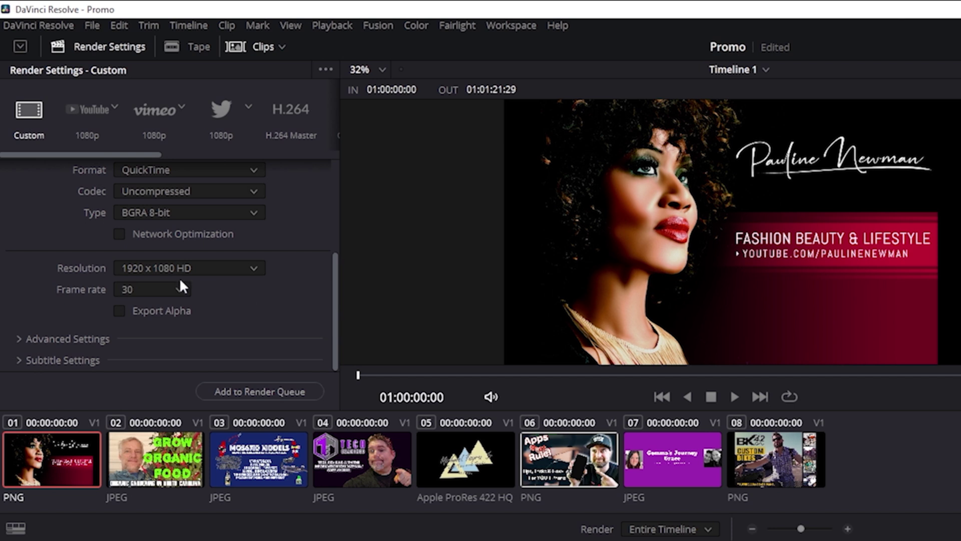
left_click(119, 310)
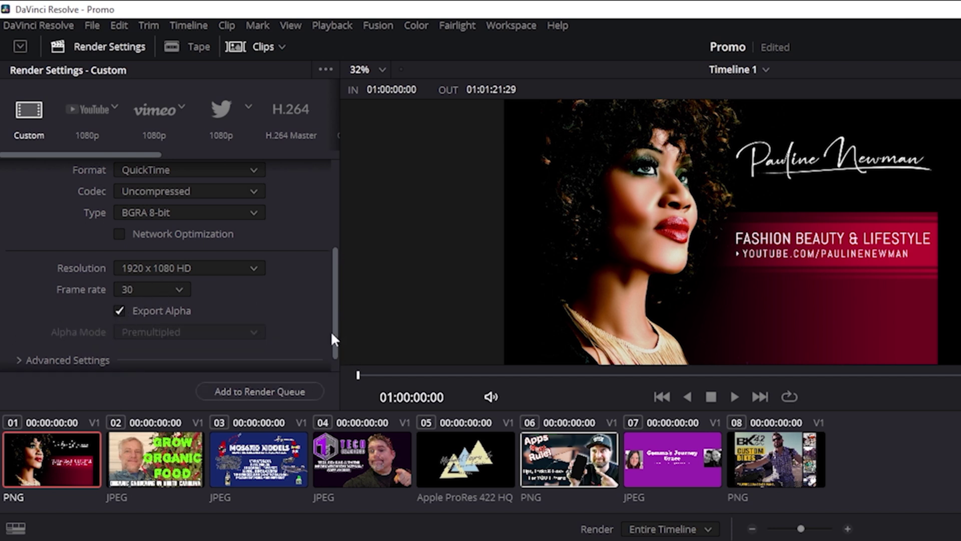
left_click_drag(332, 337, 326, 311)
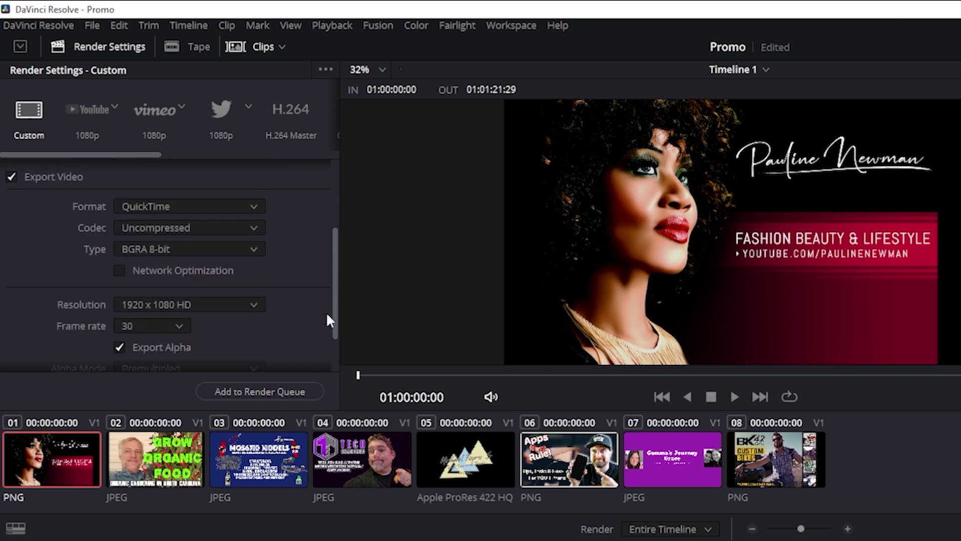
Step: Switch the render format to MP4, then back to QuickTime
left_click(253, 203)
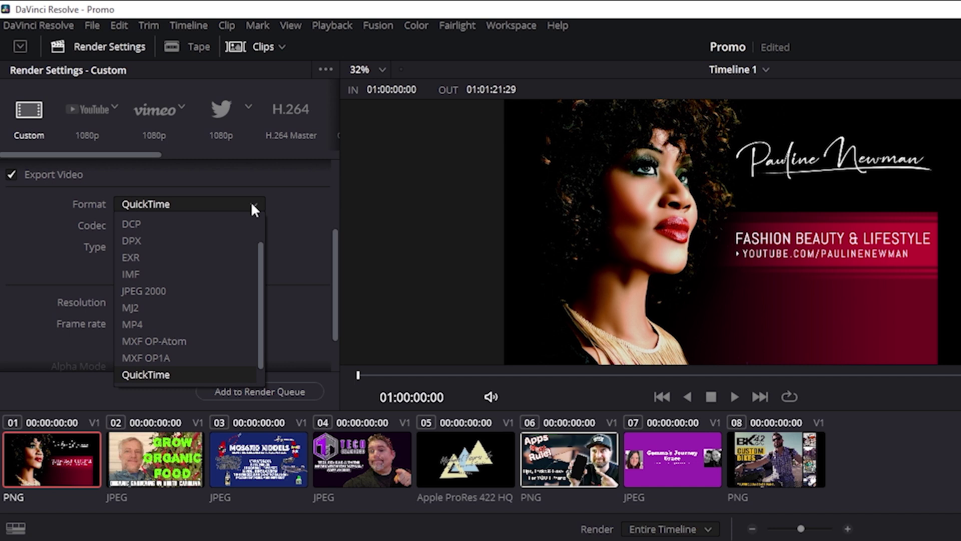
left_click_drag(261, 245, 278, 270)
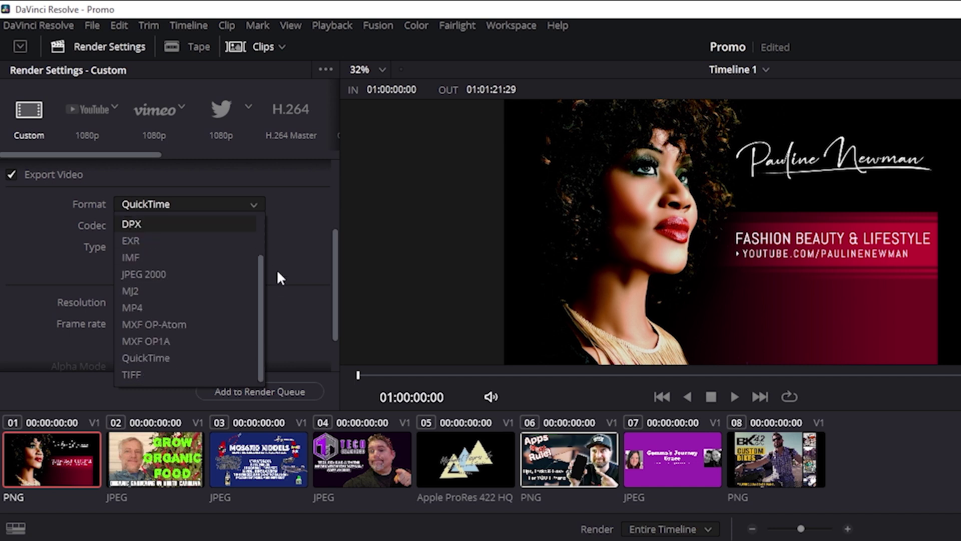
left_click(159, 304)
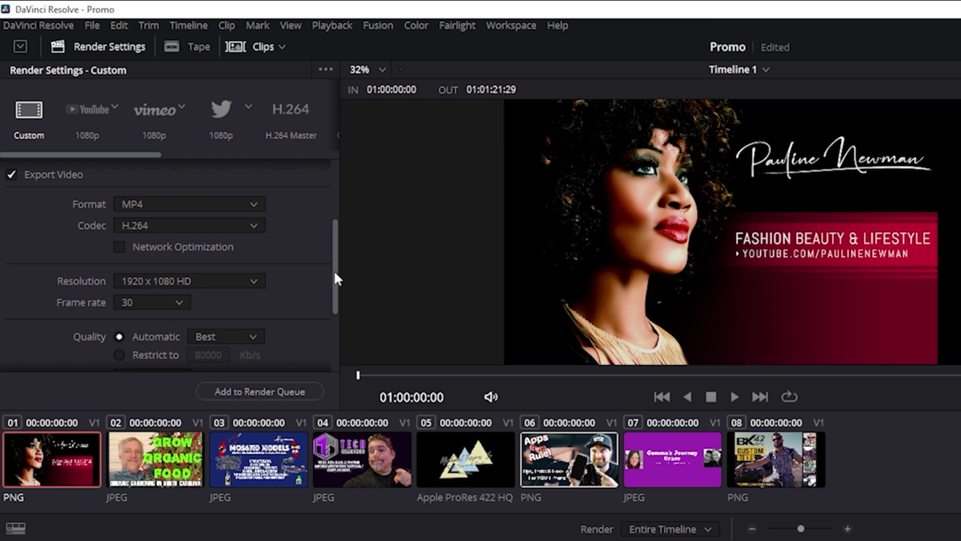
mouse_move(335, 269)
left_mouse_down()
mouse_move(326, 344)
mouse_move(316, 238)
mouse_move(323, 274)
left_mouse_up()
left_click(249, 213)
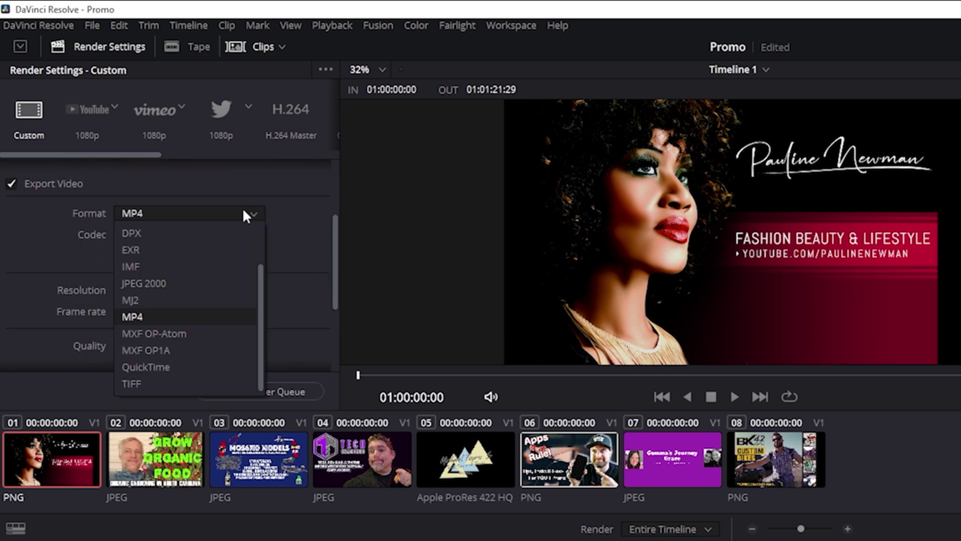
left_click(192, 366)
Step: Under QuickTime, reselect Uncompressed codec, BGRA 8-bit type and Export Alpha
left_click(170, 235)
left_click(188, 387)
left_click(224, 231)
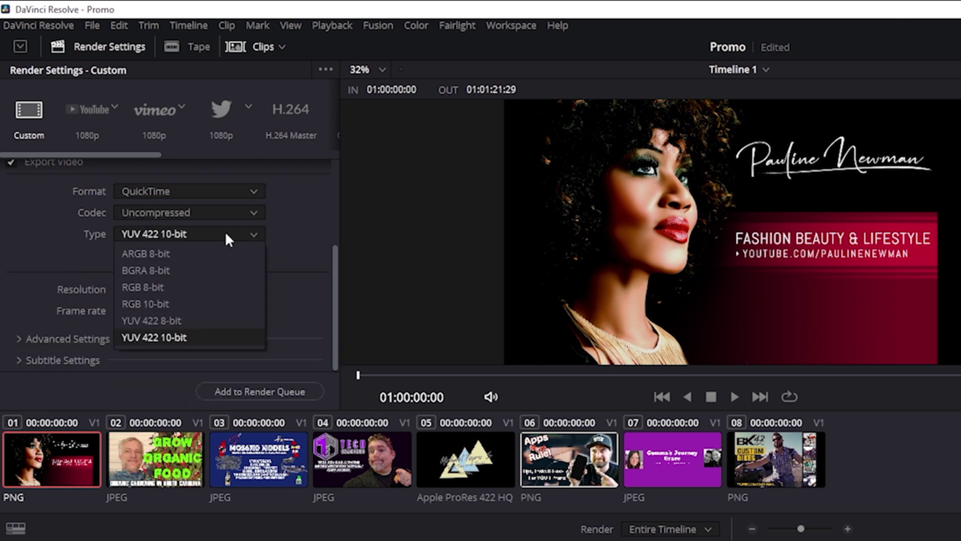
left_click(148, 271)
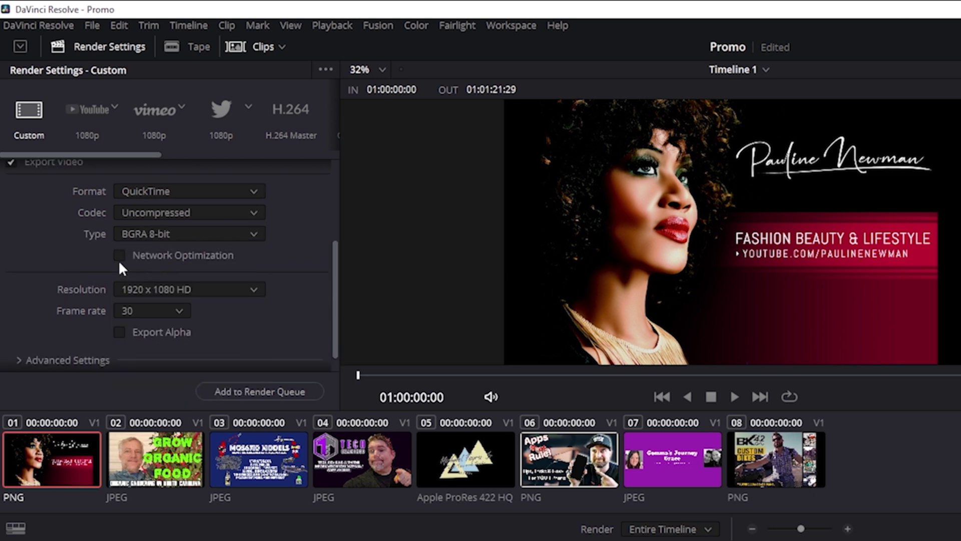
left_click(118, 332)
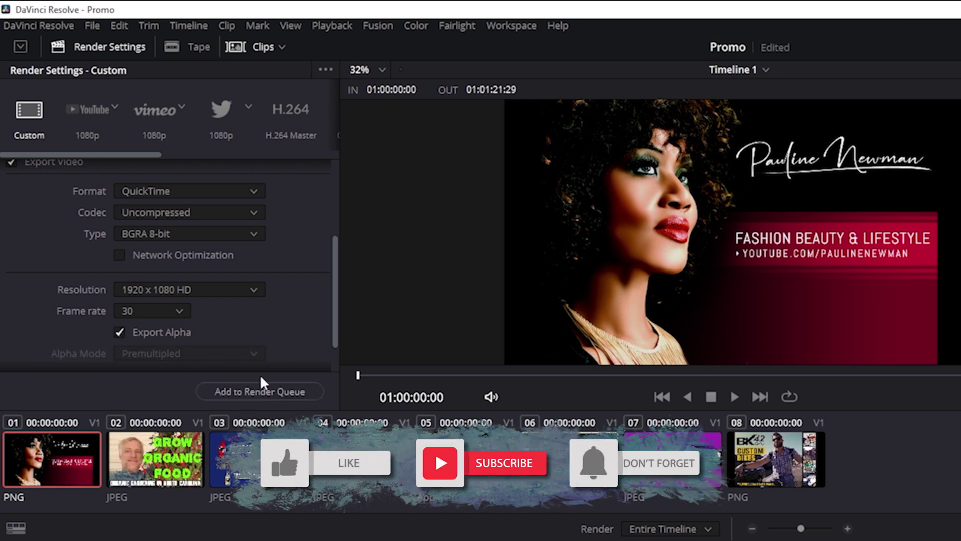
Step: Trim the filename to Promo and start rendering the queued Promo job
left_click_drag(336, 323, 326, 231)
left_click_drag(98, 175, 14, 168)
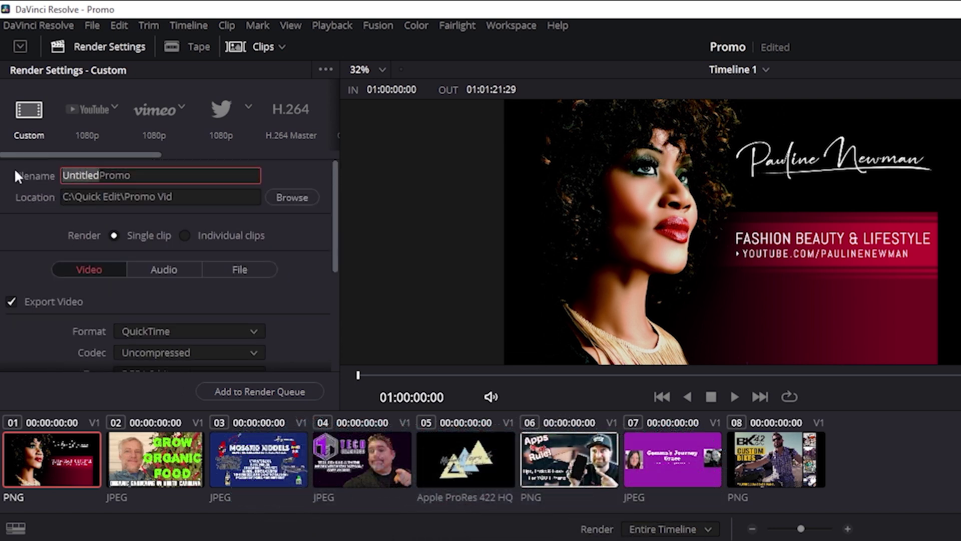
key("BackSpace")
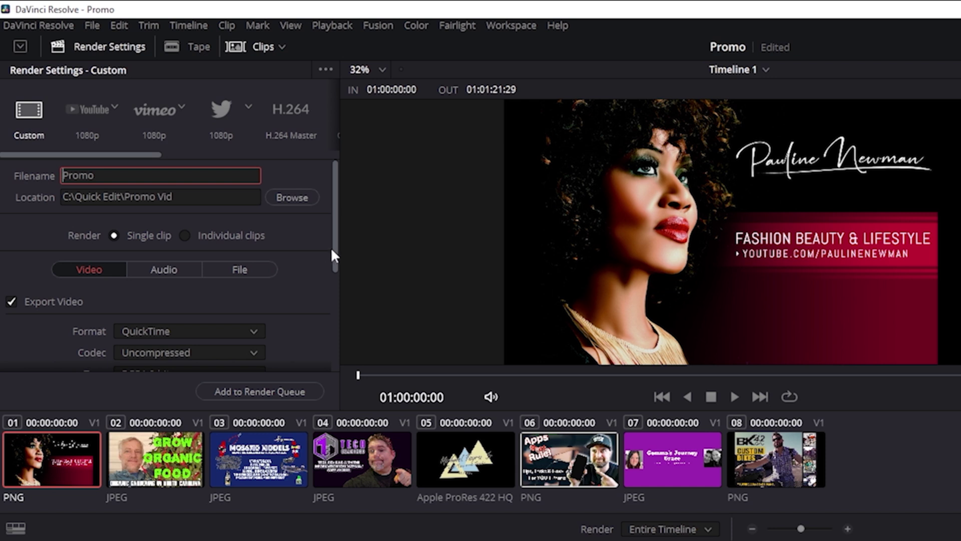
left_click_drag(334, 245, 335, 311)
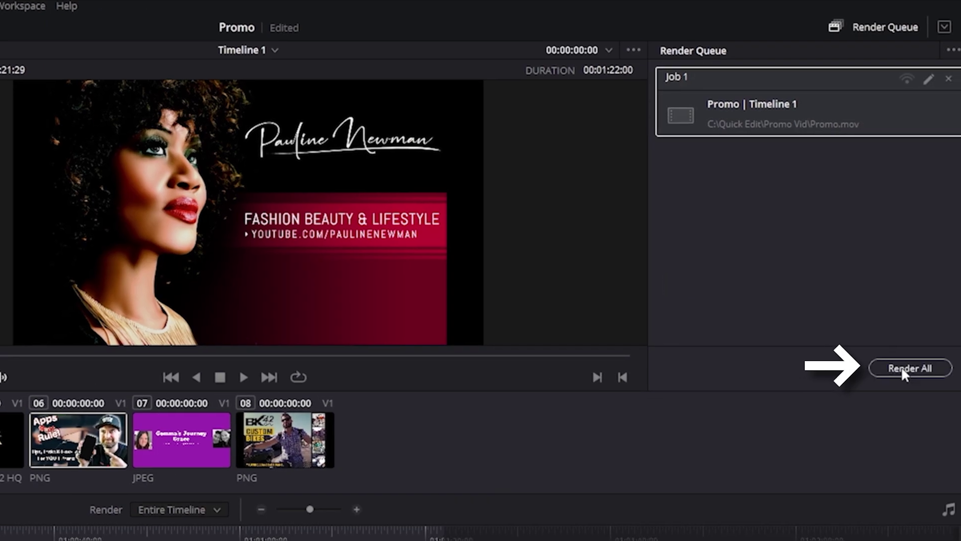
left_click(902, 370)
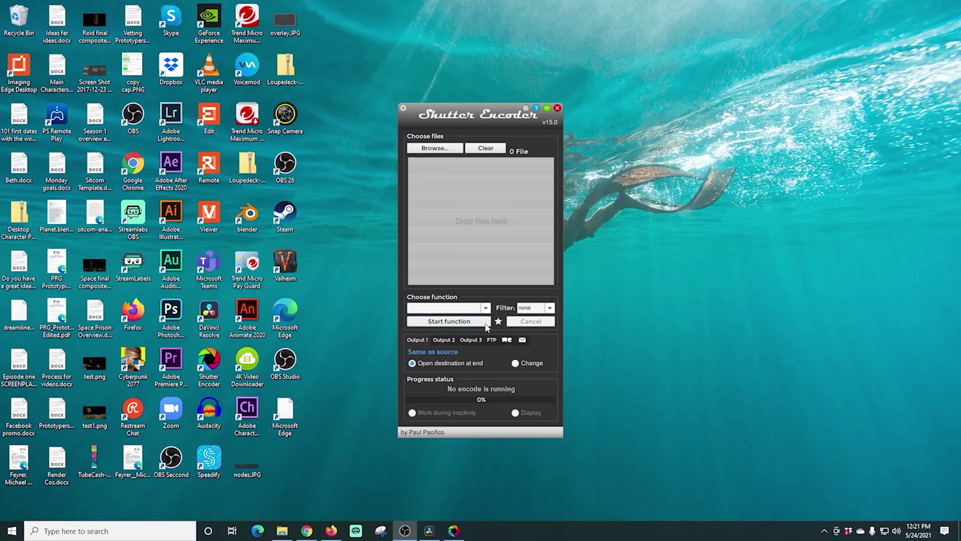
Step: Browse to Quick Edit\Promo Vid and load Promo.mov into Shutter Encoder
left_click(434, 149)
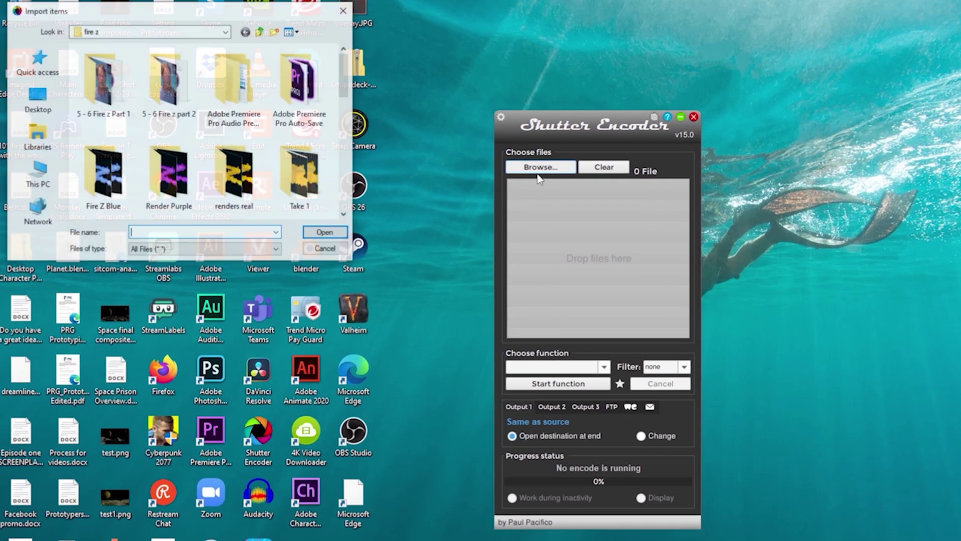
left_click(226, 32)
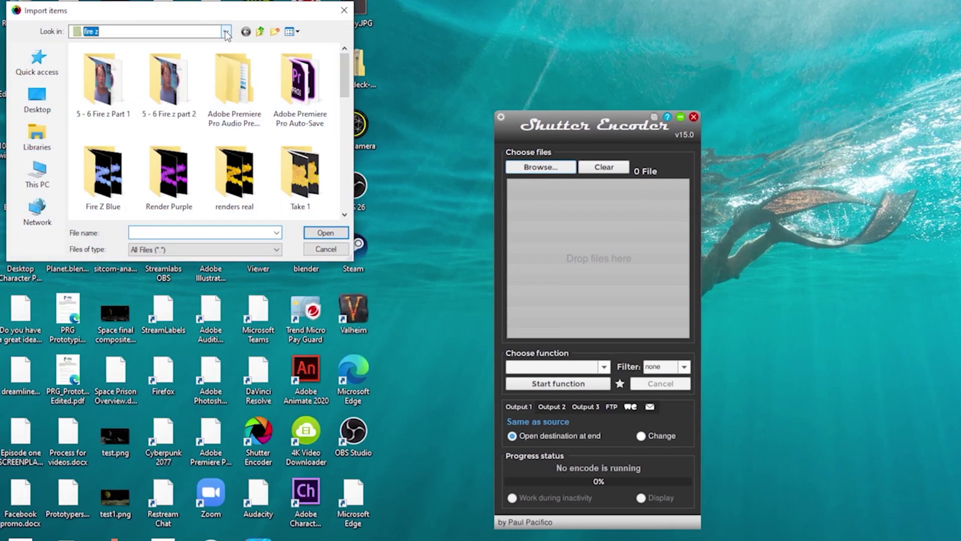
left_click(227, 32)
left_click(211, 44)
left_click(227, 32)
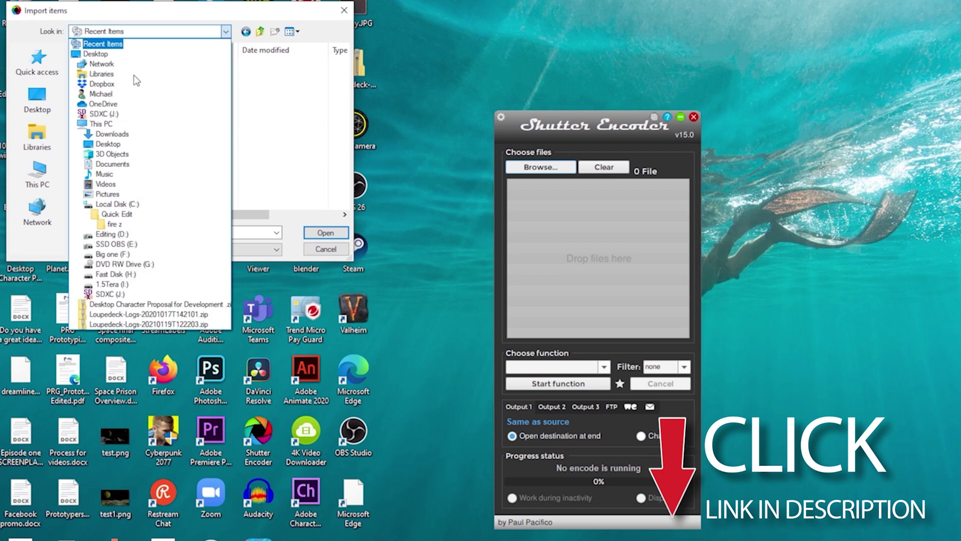
left_click(118, 214)
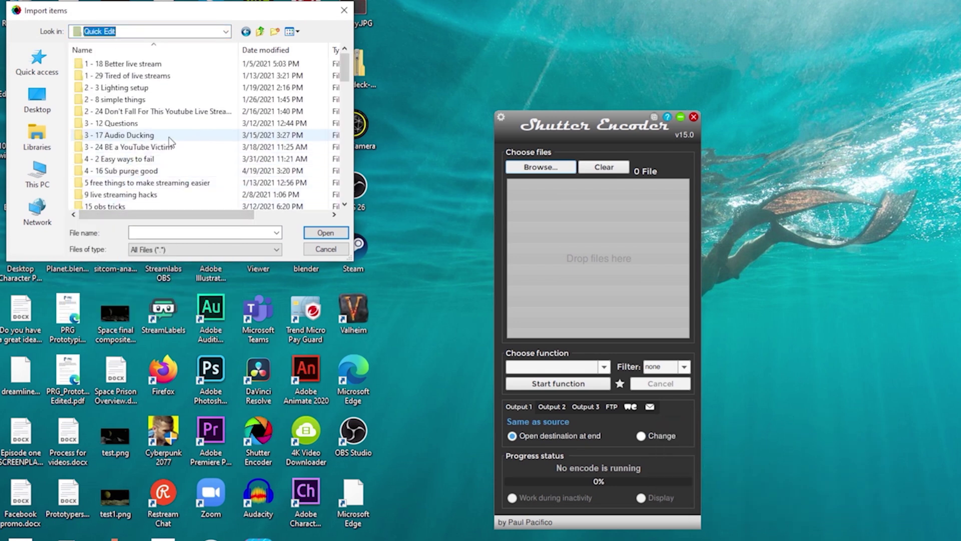
left_click_drag(344, 75, 338, 155)
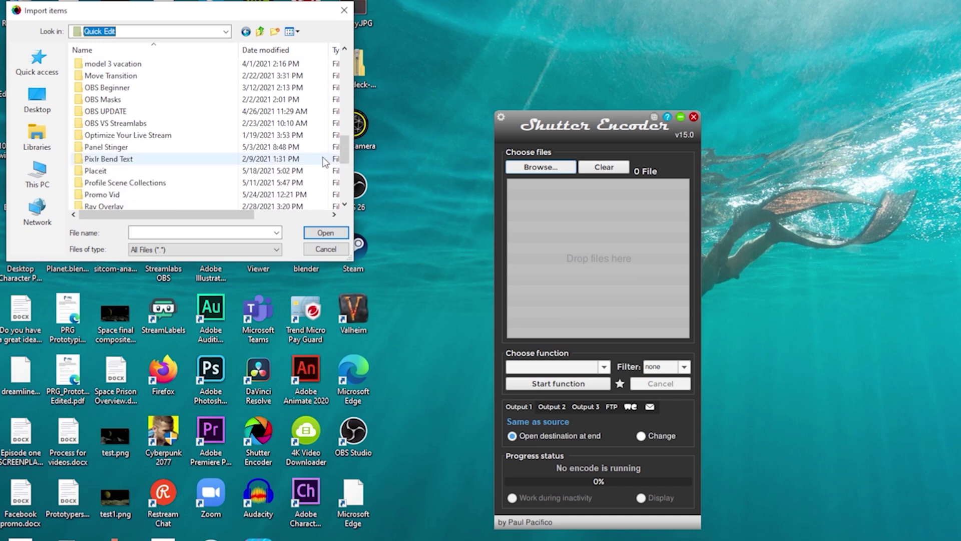
double_click(111, 195)
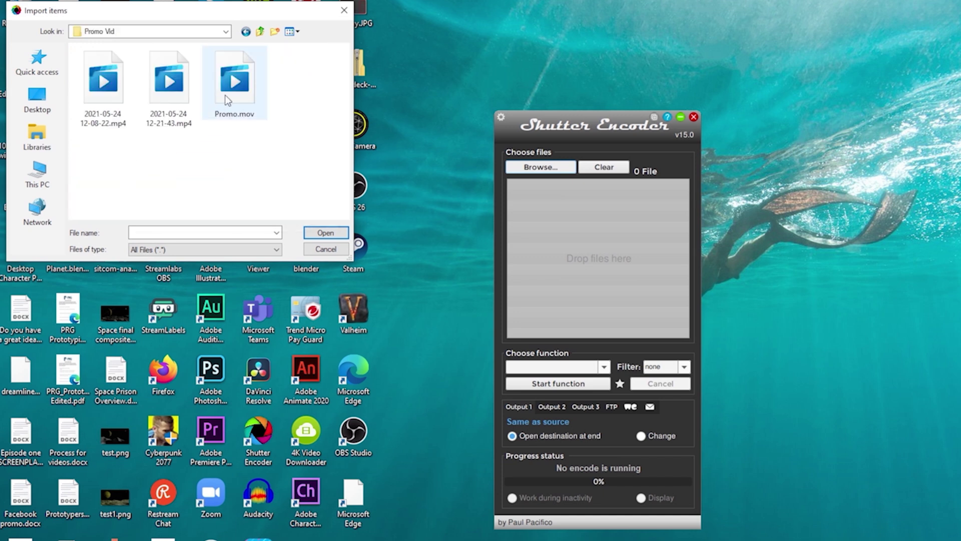
left_click(228, 100)
left_click(326, 233)
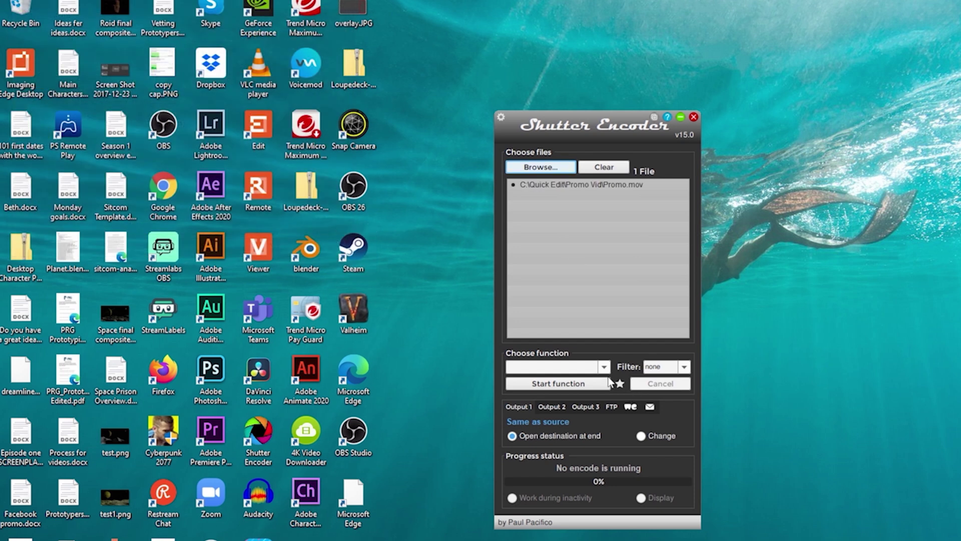
left_click(604, 368)
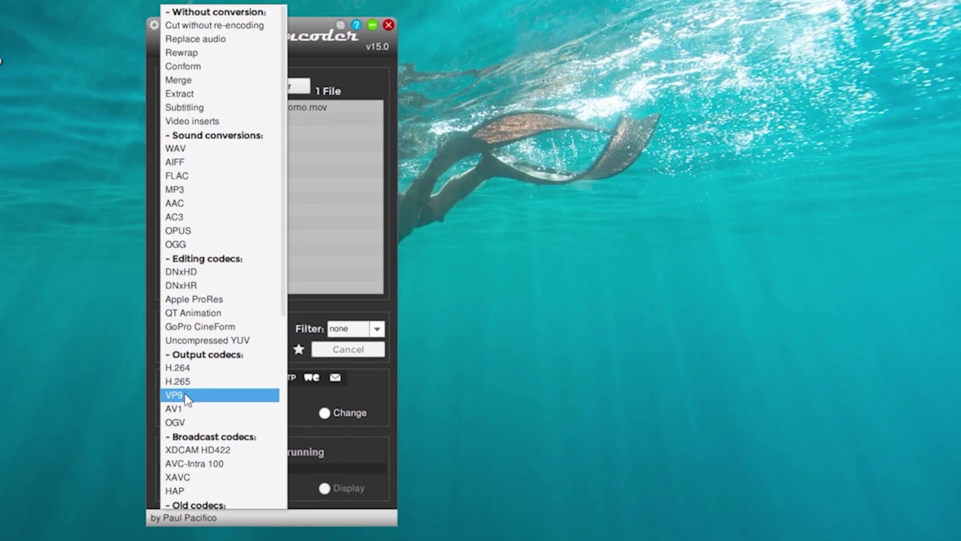
Step: Encode Promo.mov as VP9 (.webm) at Max. Quality with the alpha channel enabled
left_click(185, 394)
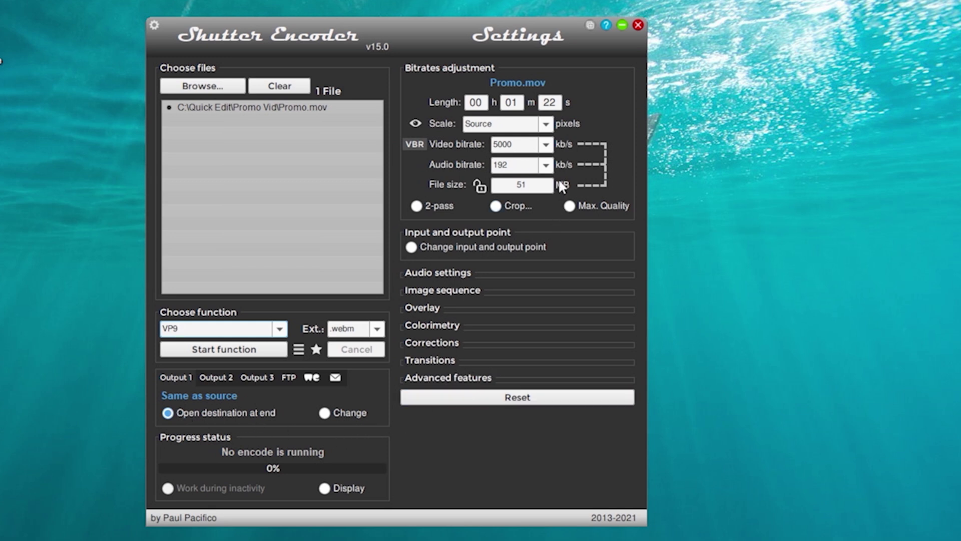
left_click(570, 206)
left_click(473, 379)
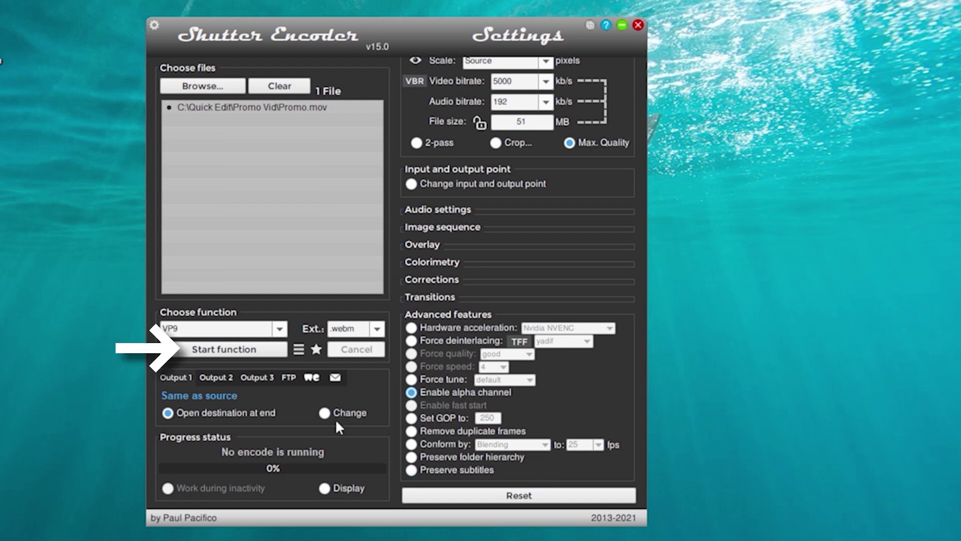
left_click(212, 353)
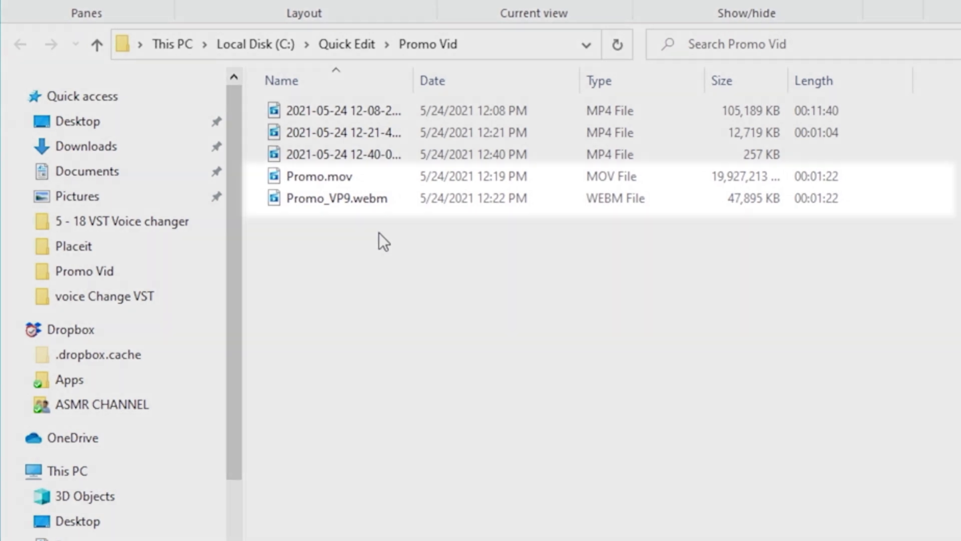
Step: Select Promo_VP9.webm in the Promo Vid folder to confirm it was created
left_click(757, 203)
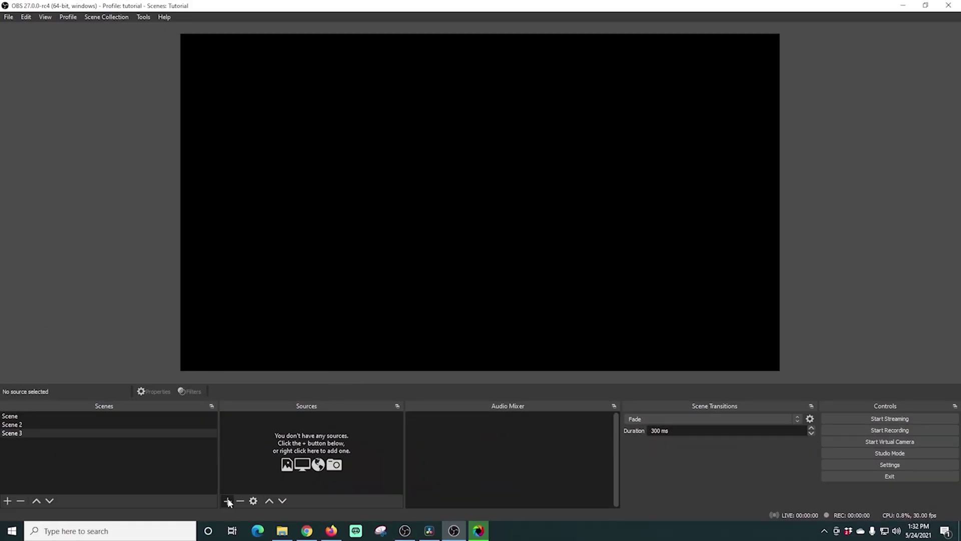
Step: Add a media source named Overlay that loops Overlay_VP9.webm from Promo Vid
left_click(228, 500)
left_click(258, 413)
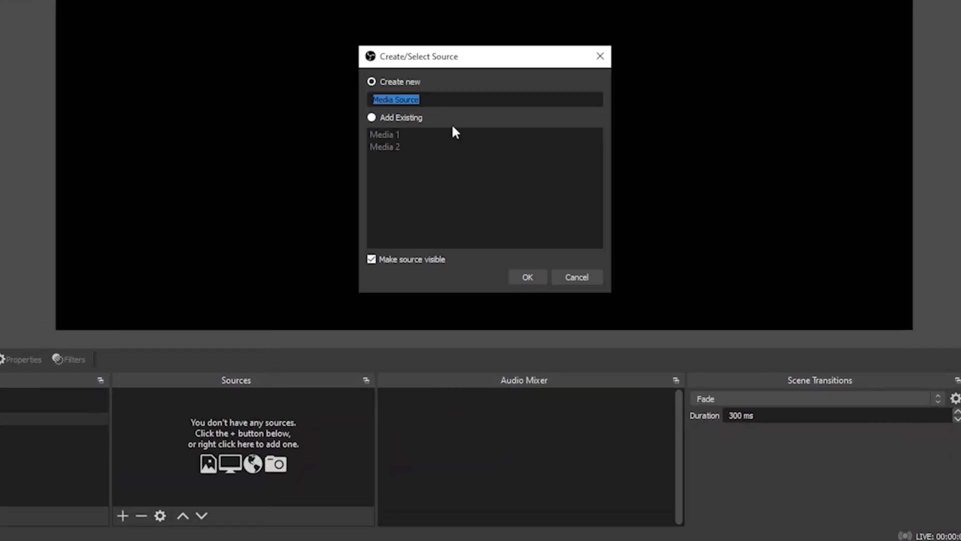
left_click(516, 273)
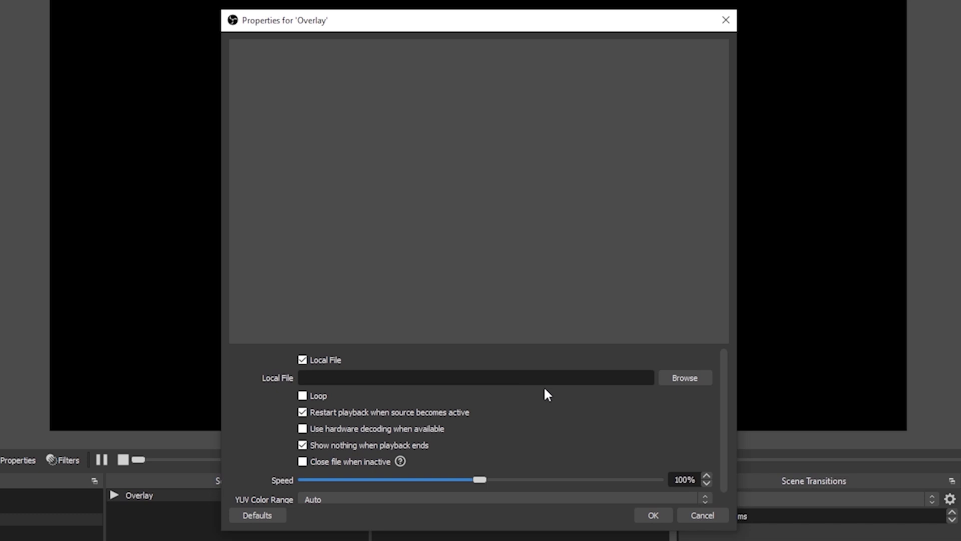
left_click(669, 379)
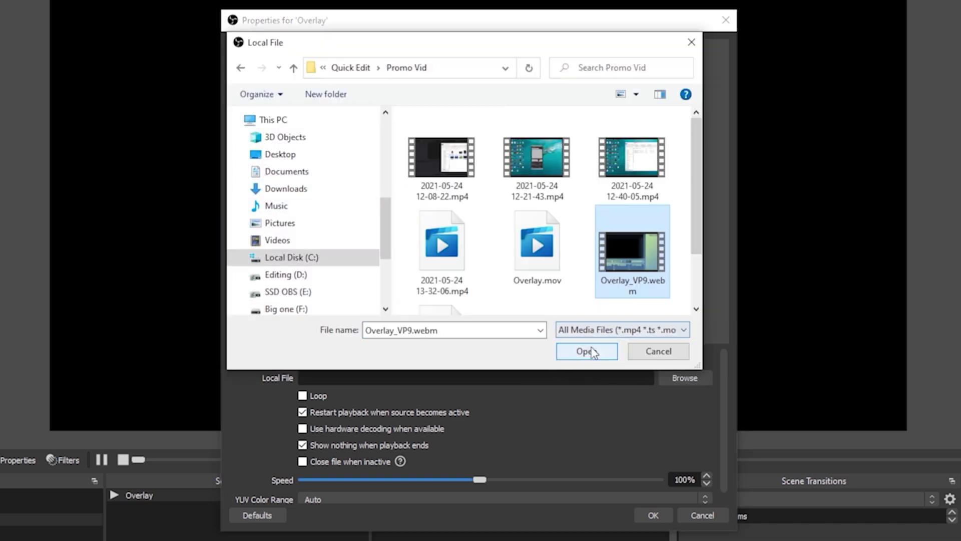
left_click(584, 351)
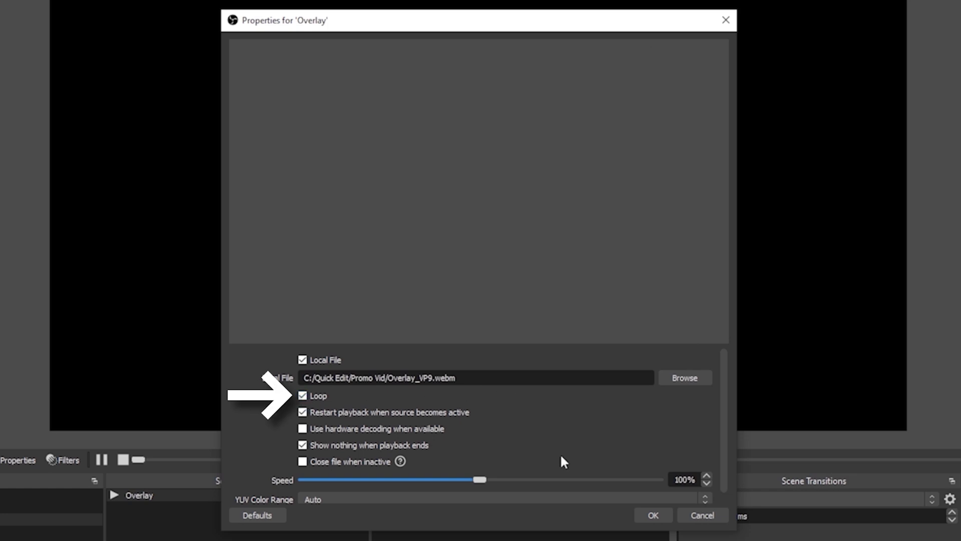
left_click(654, 516)
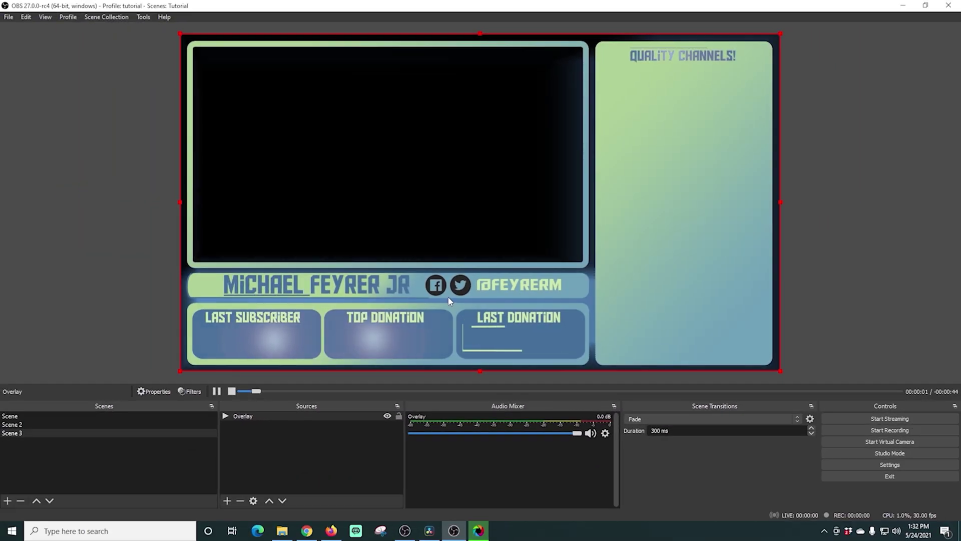
Step: Add a Video Capture Device using Cam Link at a custom 1920x1080 resolution
left_click(226, 500)
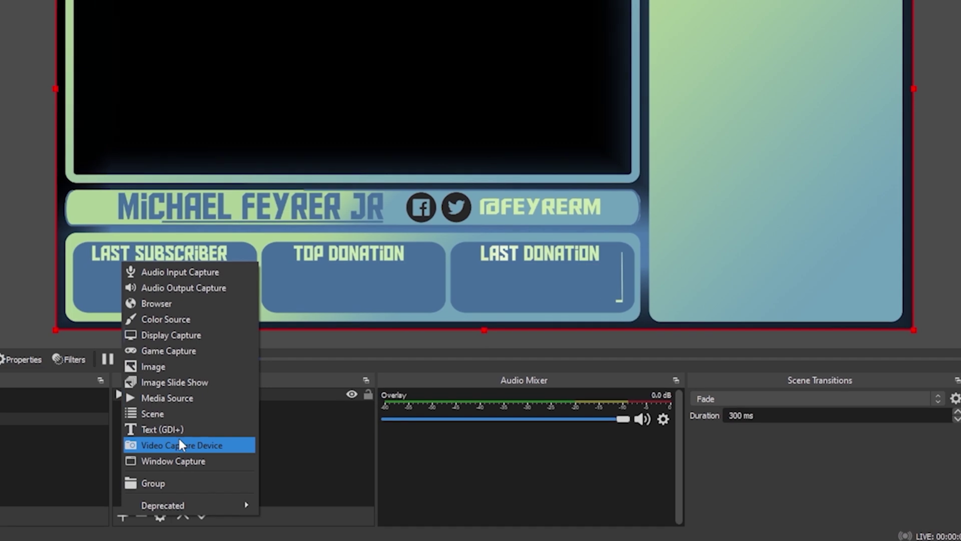
left_click(179, 443)
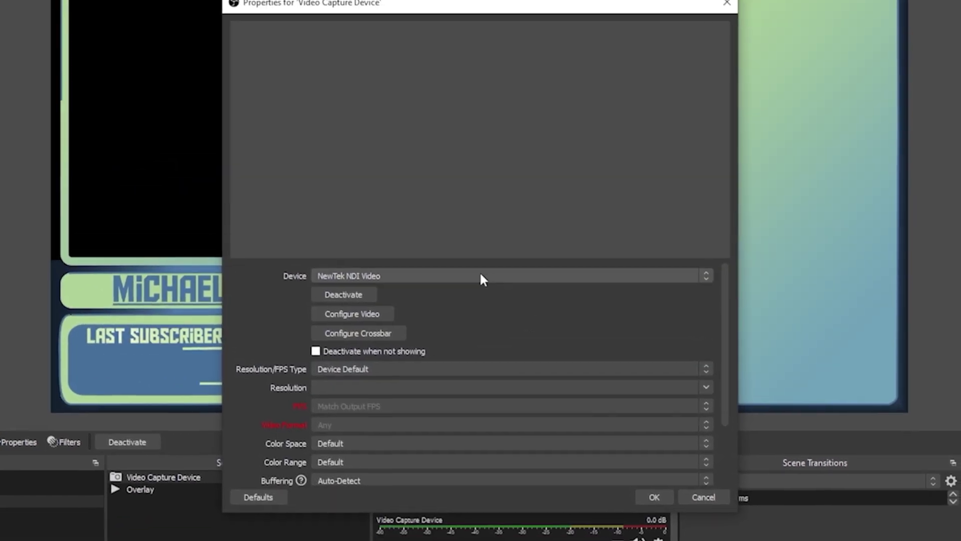
left_click(481, 276)
left_click(406, 315)
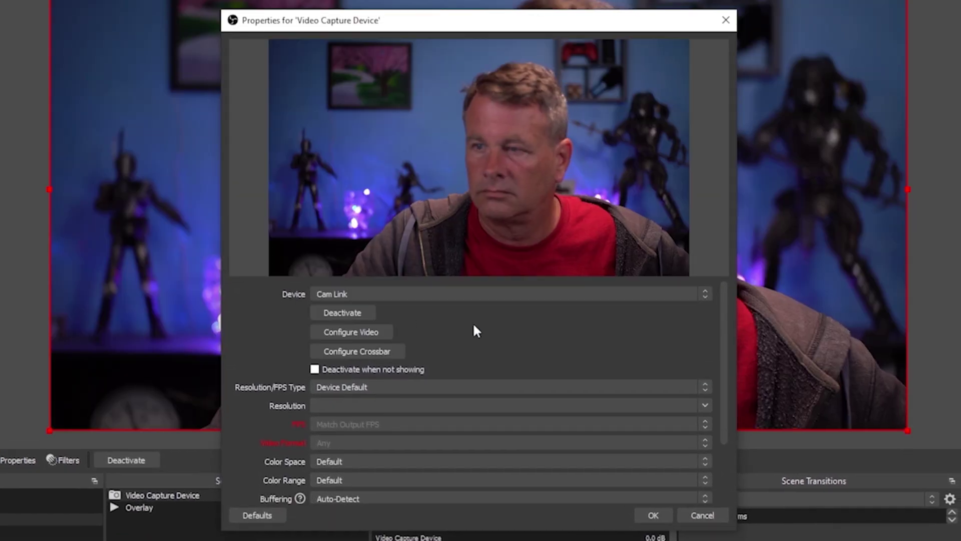
left_click(688, 386)
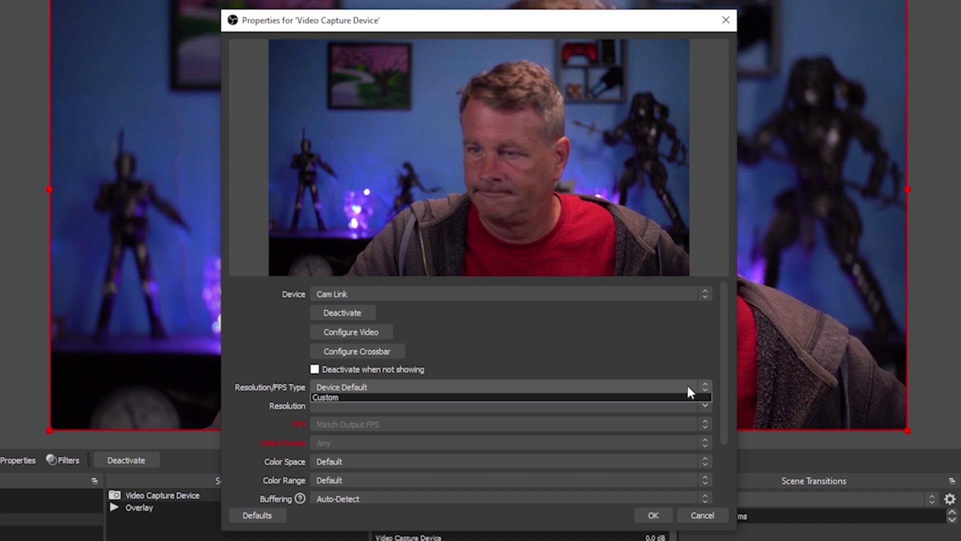
left_click(646, 407)
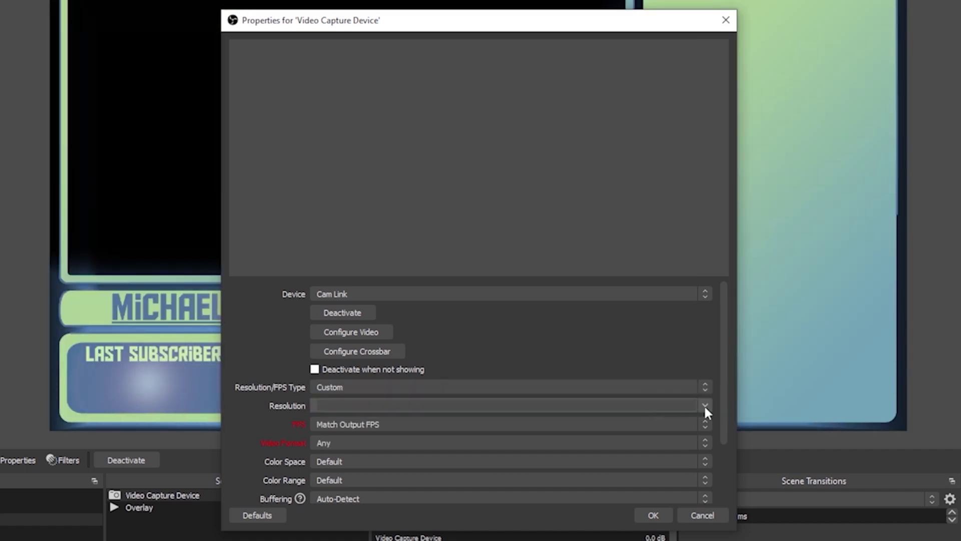
left_click(702, 405)
left_click(648, 413)
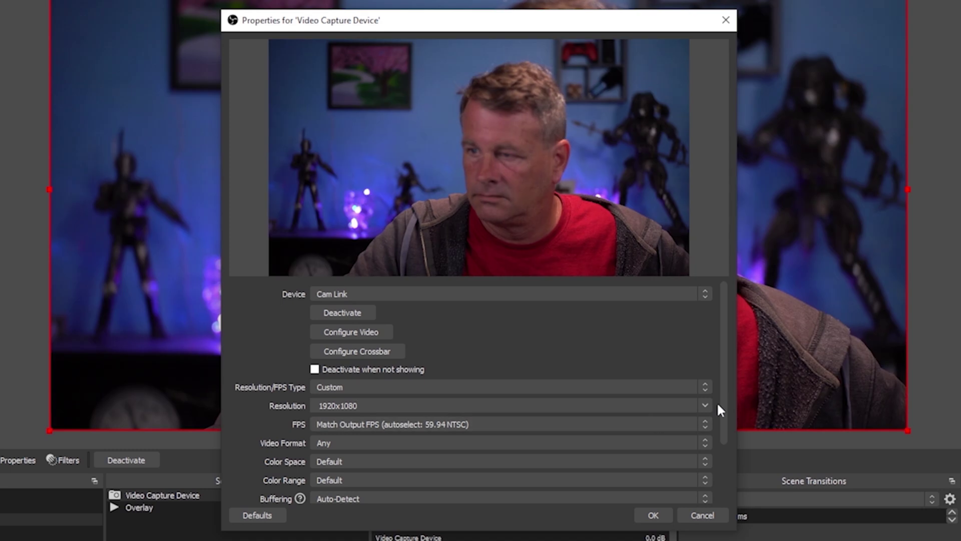
Step: Set its audio to Digital Audio Interface (Cam Link), confirm, and layer it beneath Overlay
scroll(718, 428, "down", 1)
scroll(719, 434, "down", 1)
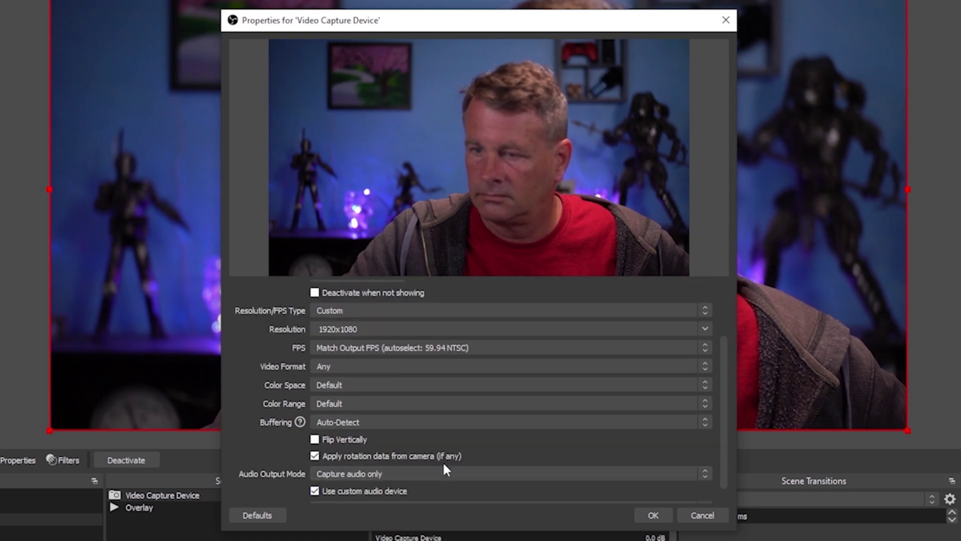
scroll(514, 470, "down", 1)
left_click(441, 490)
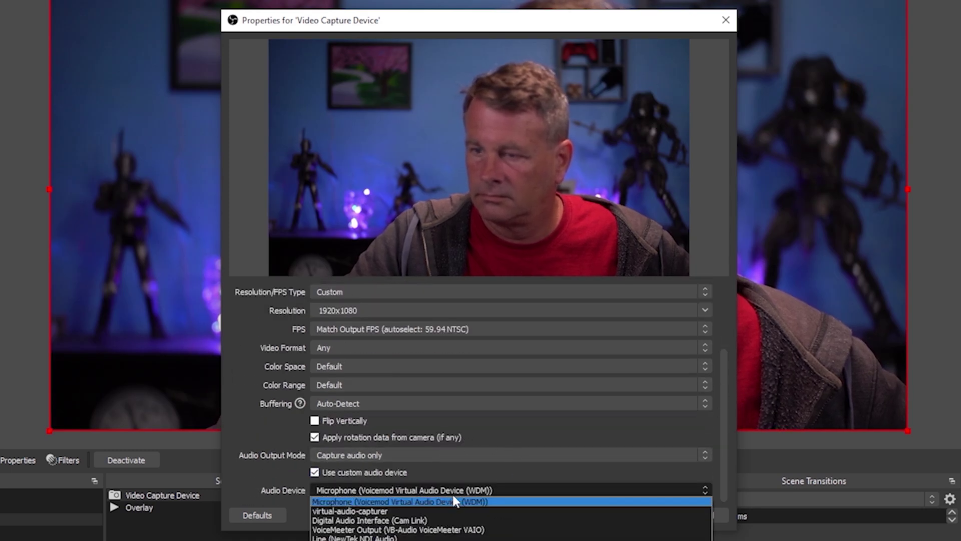
left_click(393, 520)
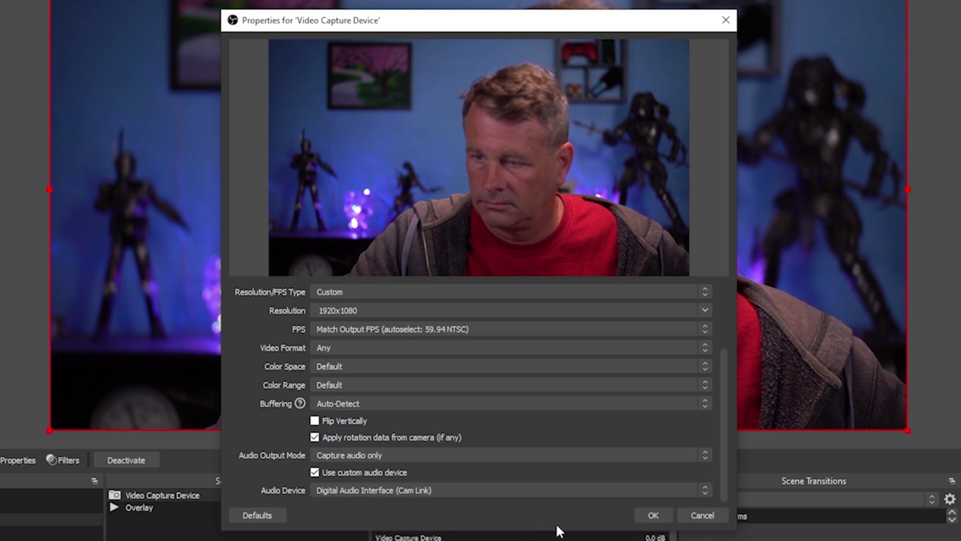
left_click(643, 513)
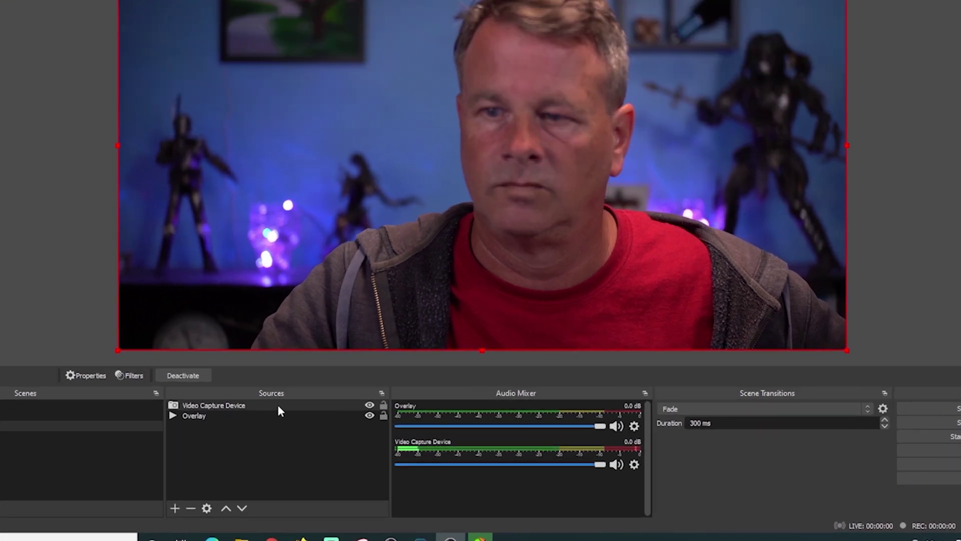
left_click_drag(279, 407, 280, 434)
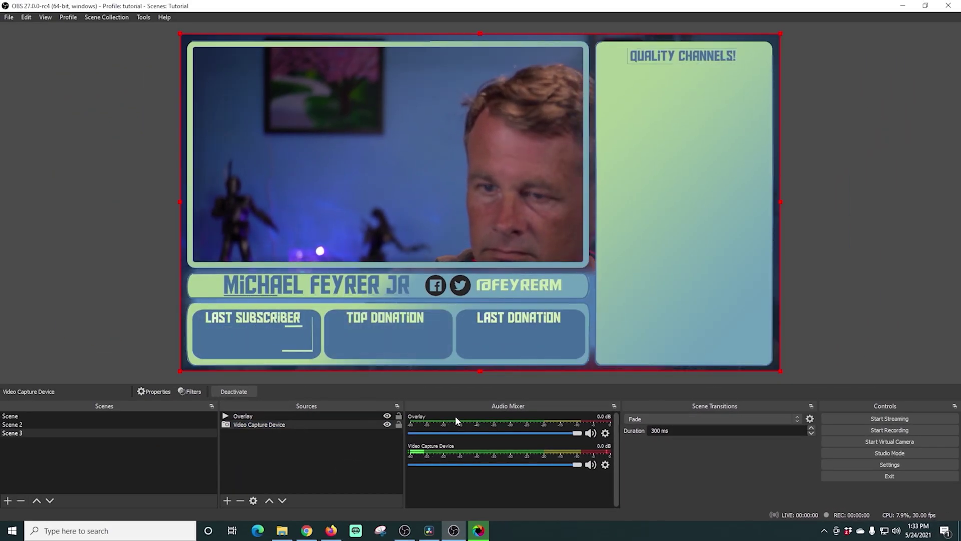
Step: Shrink the full-canvas webcam feed and fit it inside the overlay's large webcam frame
mouse_move(771, 376)
left_click_drag(779, 371, 571, 253)
left_click_drag(512, 225, 524, 235)
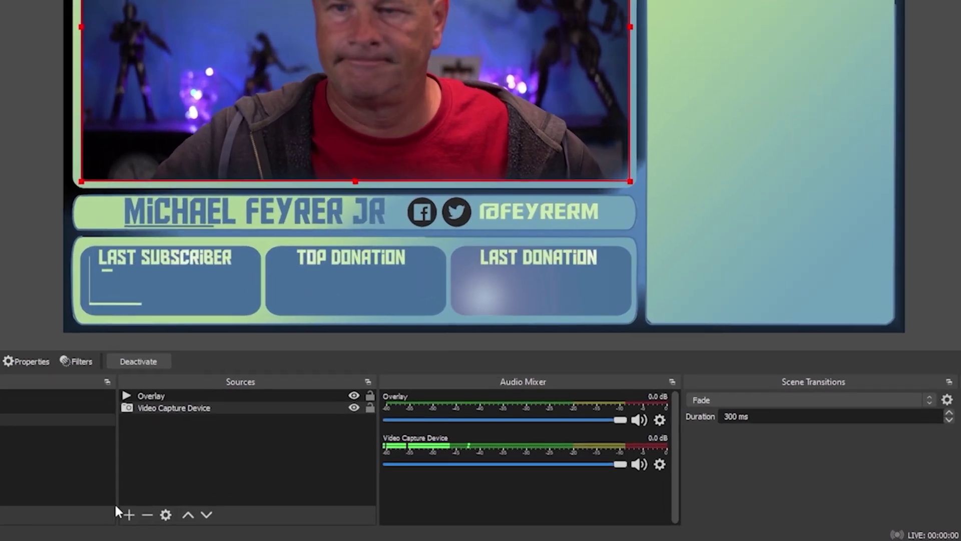
Step: Add a new media source to the scene named Promo
left_click(128, 514)
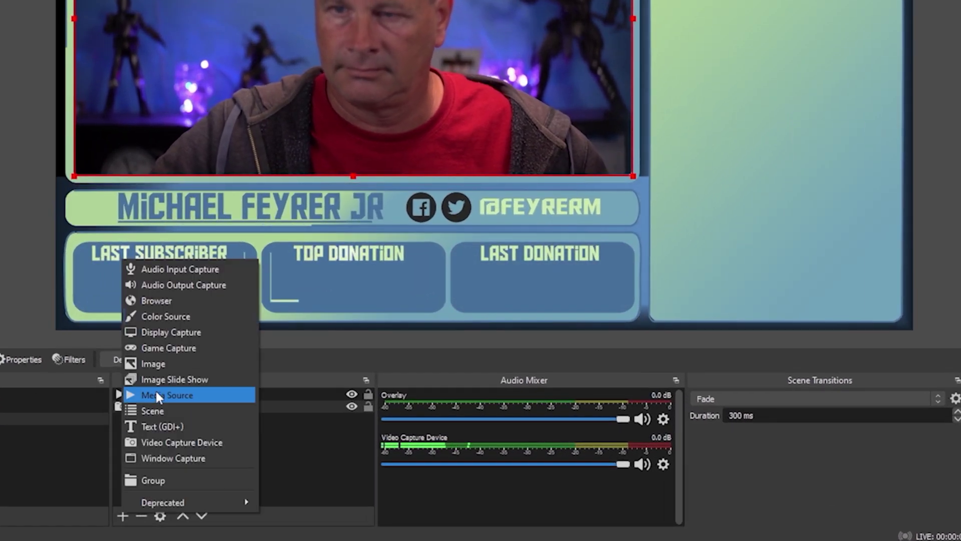
left_click(157, 395)
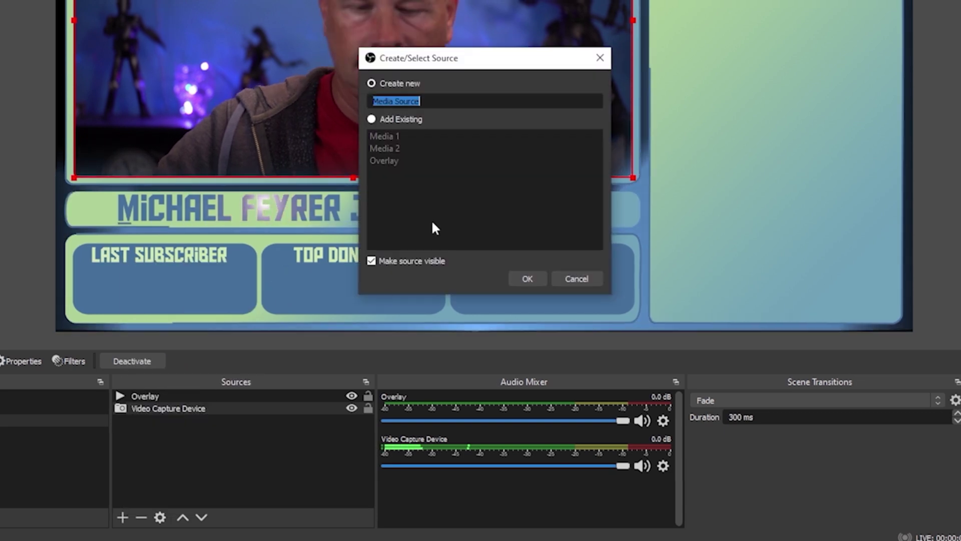
type("Promo")
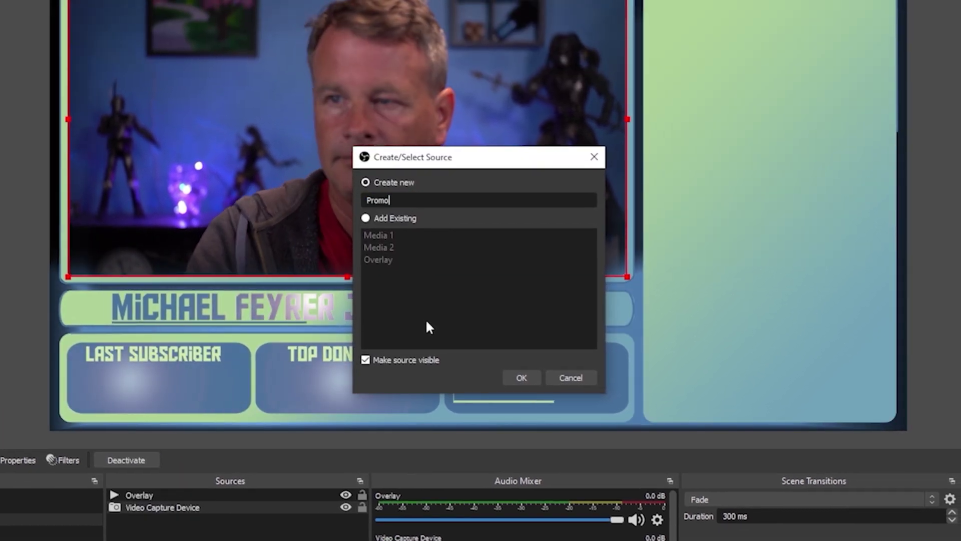
left_click(521, 378)
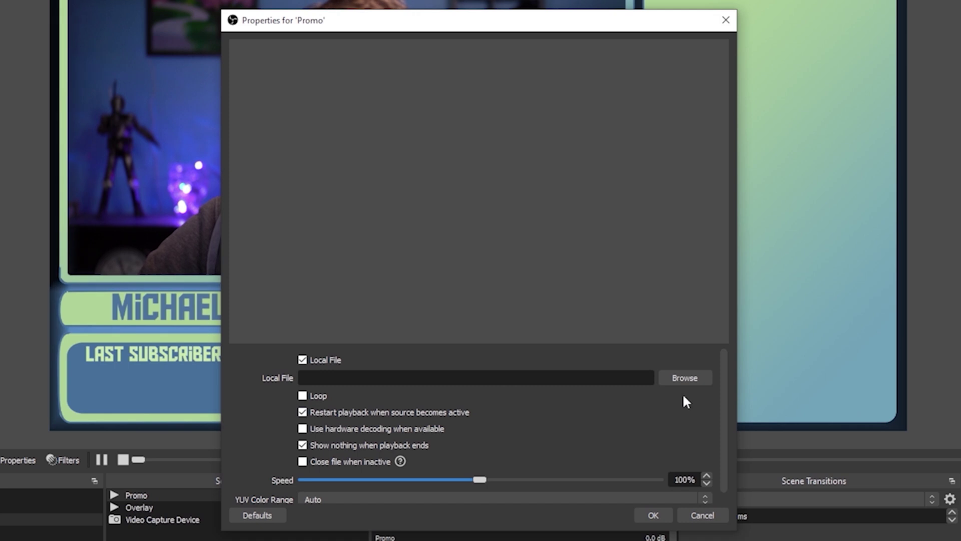
Step: Load Promo_VP9.webm from the Promo Vid folder into Promo as a looping video
left_click(685, 377)
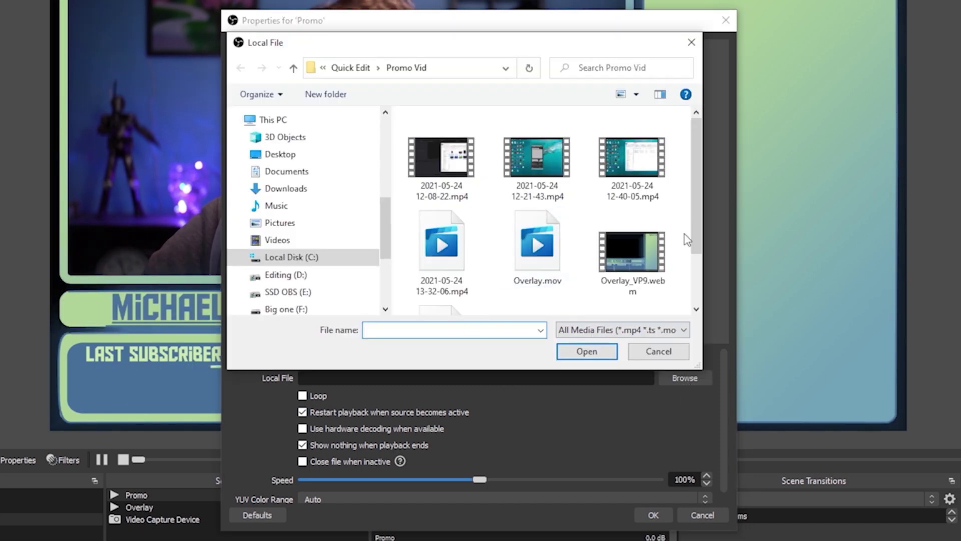
scroll(692, 240, "down", 3)
left_click(531, 274)
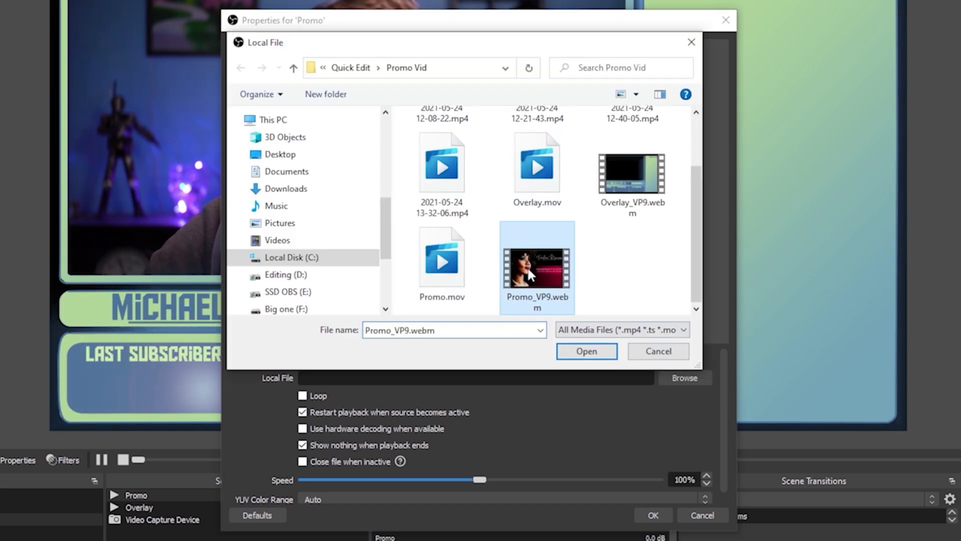
left_click(584, 350)
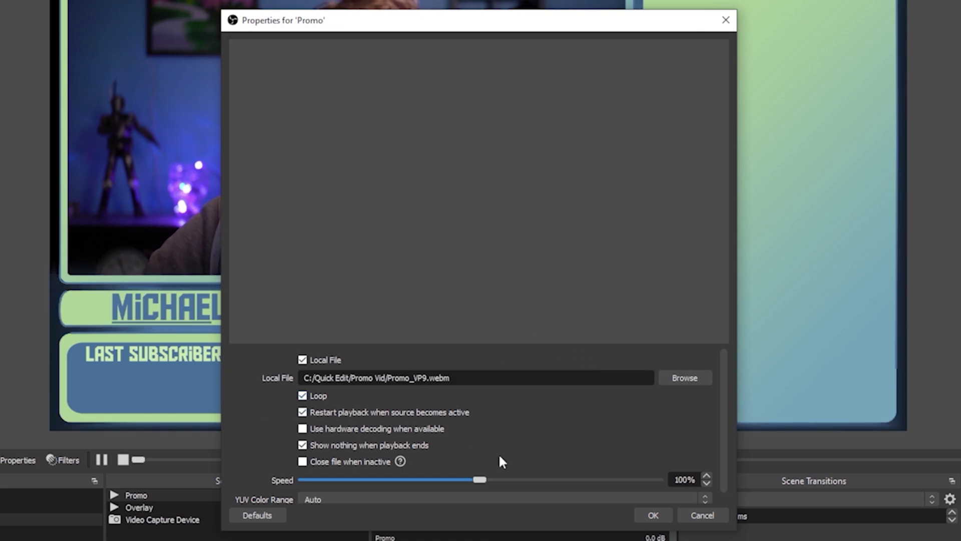
left_click(655, 515)
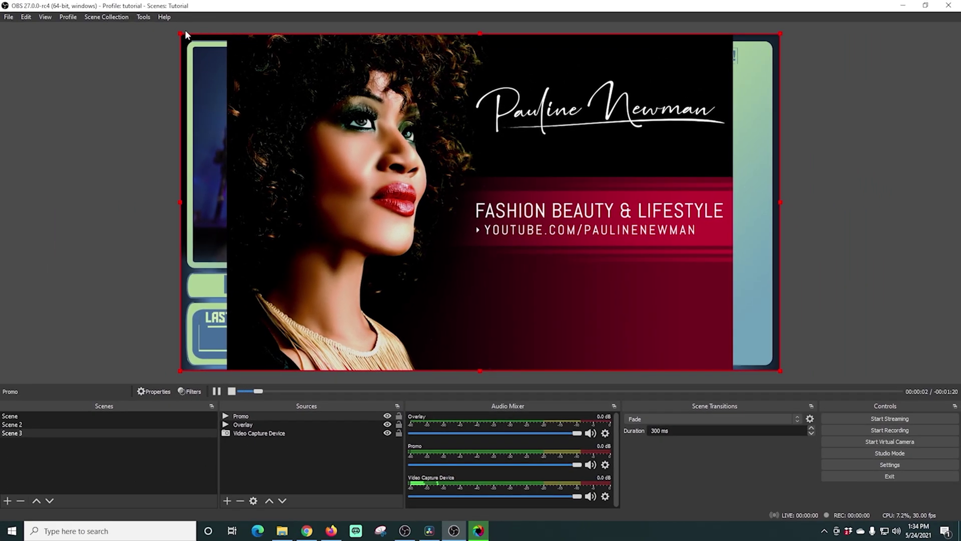
Step: Shrink the Promo video and position it in the right panel just beneath QUALITY CHANNELS!
left_click_drag(183, 32, 605, 273)
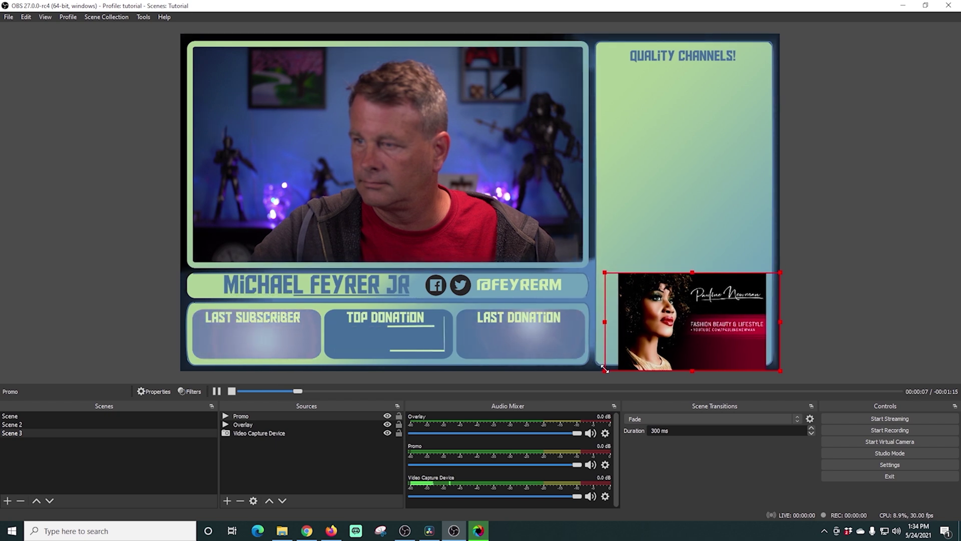
left_click_drag(693, 357, 687, 152)
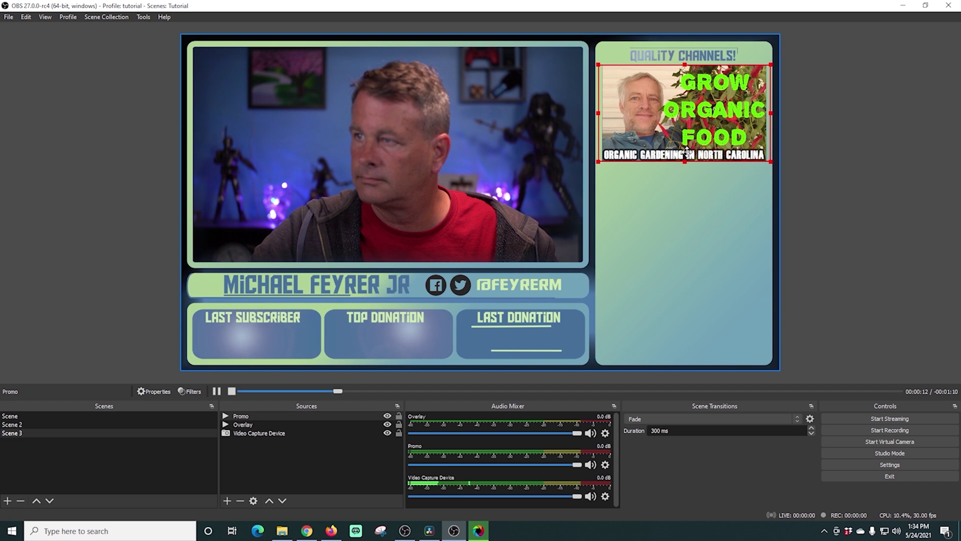
left_click_drag(687, 152, 688, 153)
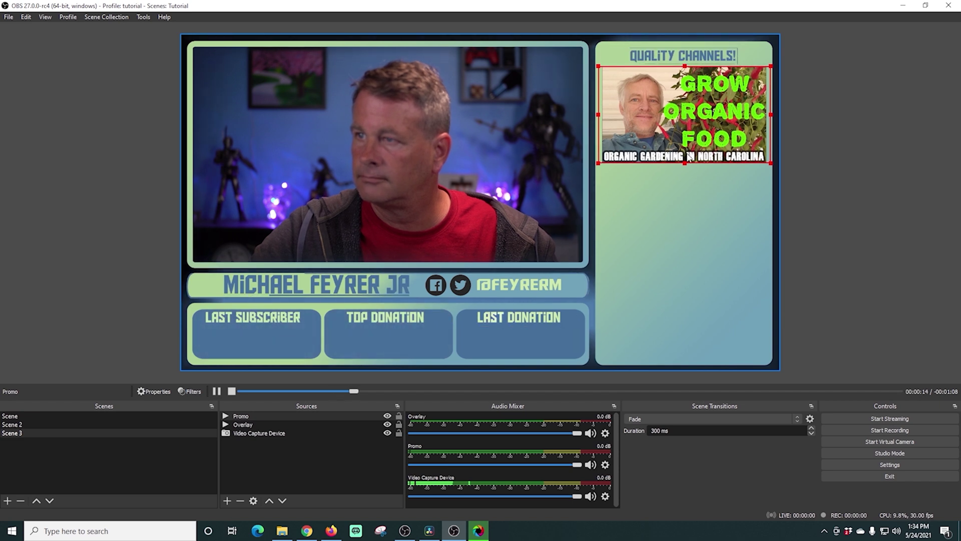